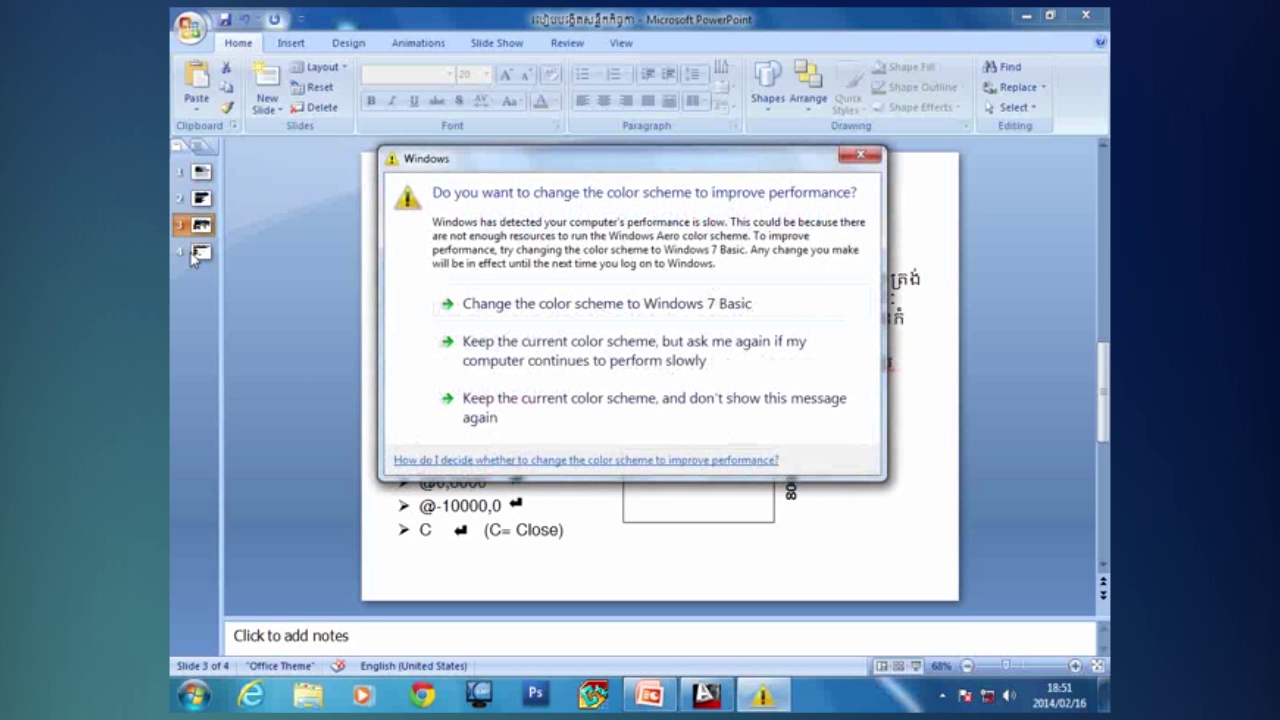
# Step: Dismiss the Windows colour-scheme prompt by keeping the current color scheme
pyautogui.click(866, 160)
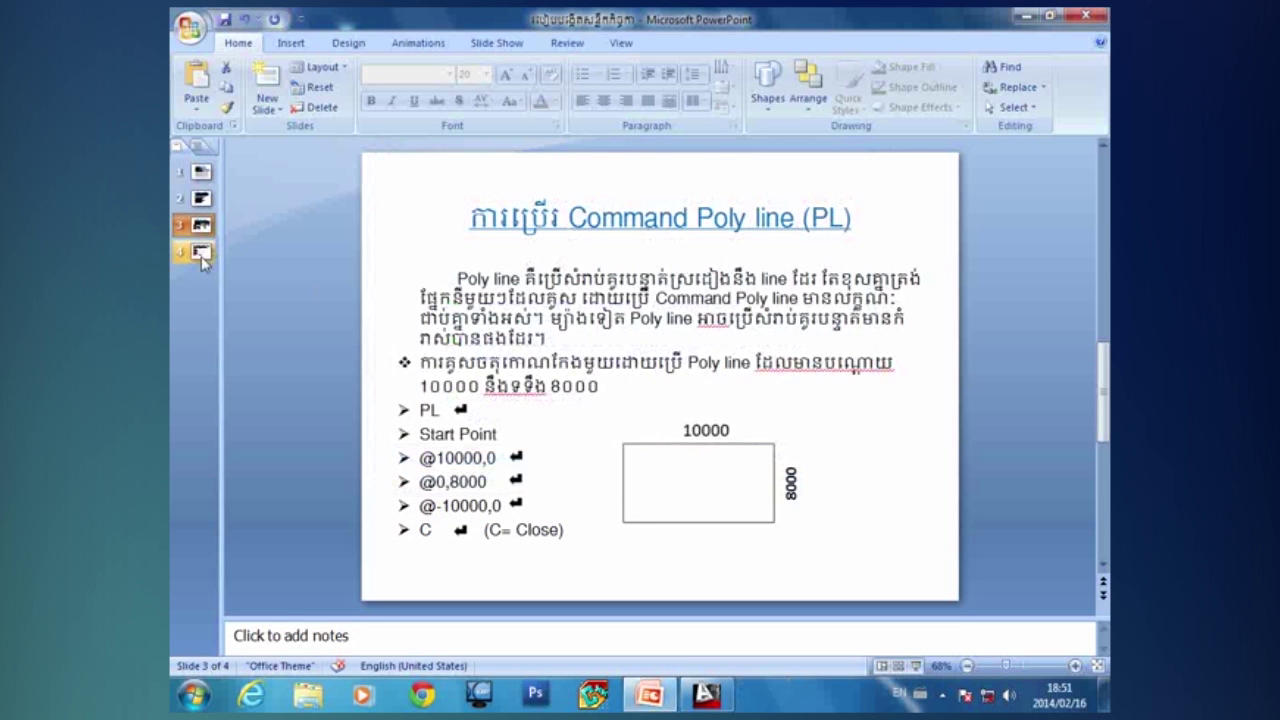
# Step: Show slide 4 with the width-100 polyline steps, then switch to AutoCAD
pyautogui.click(201, 252)
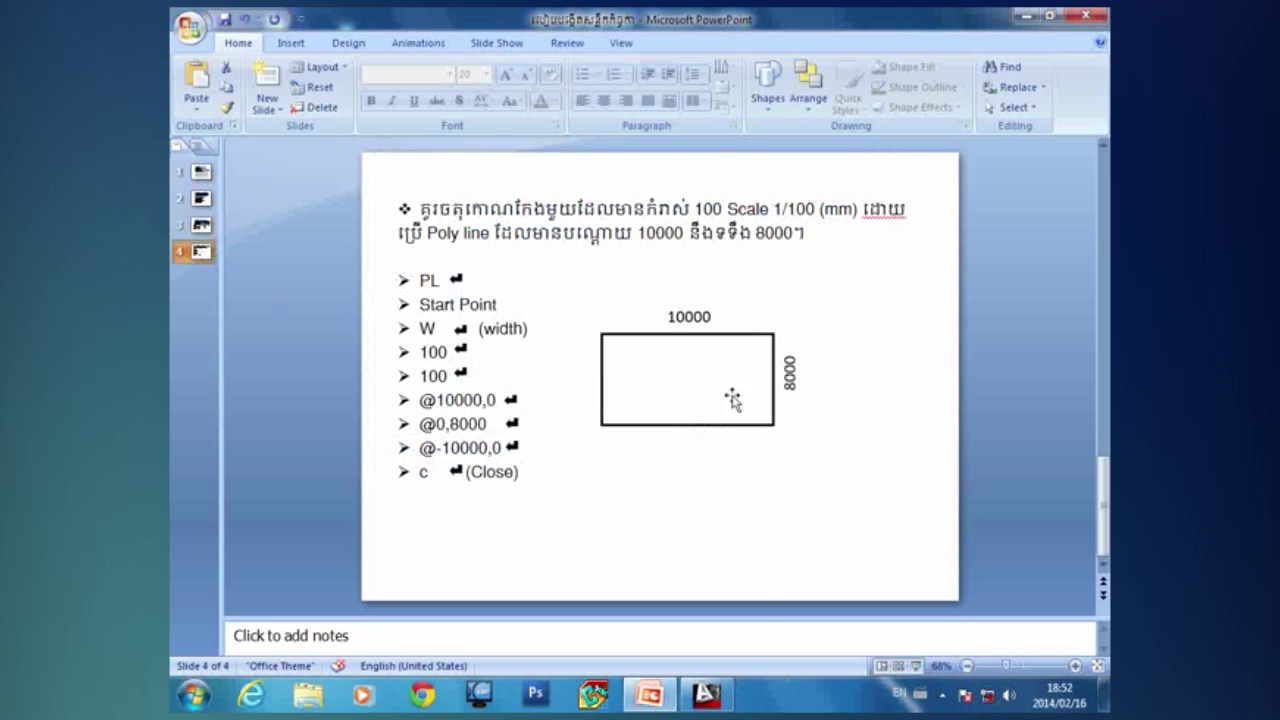
pyautogui.click(707, 697)
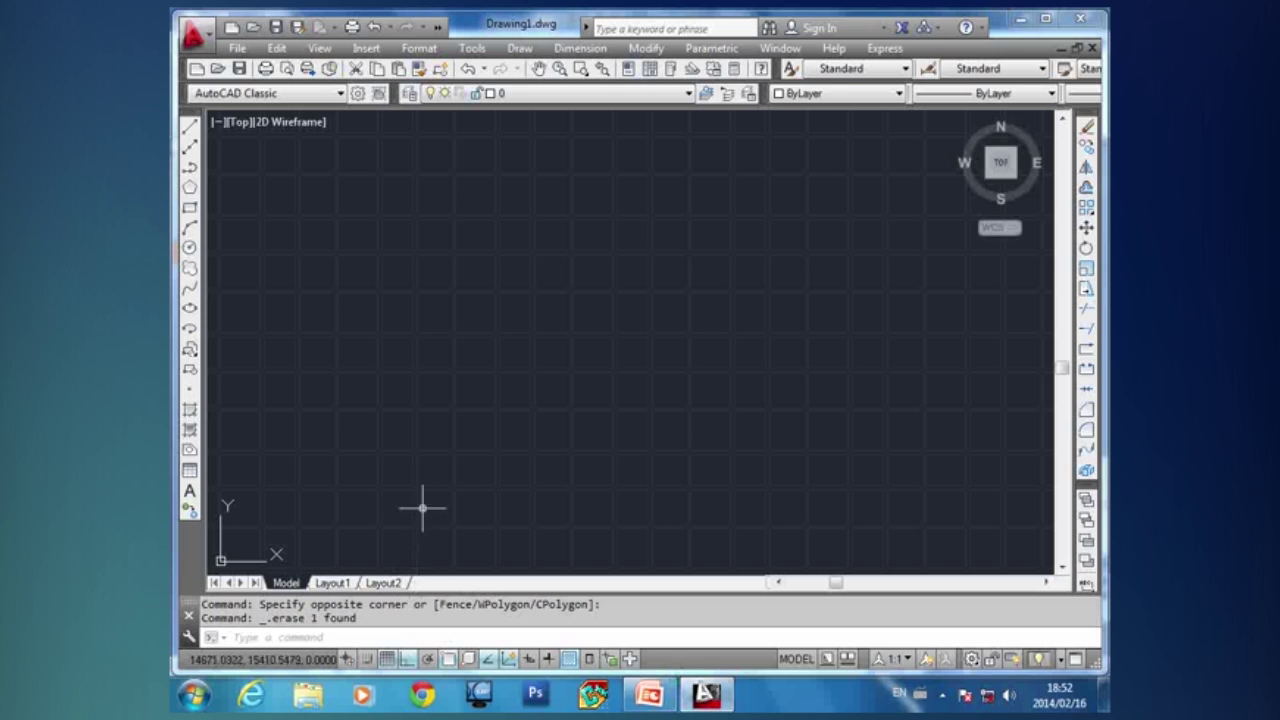
# Step: Draw a closed zero-width PL rectangle: 10000 right, 8000 up, 10000 left, then close
pyautogui.write('pl')
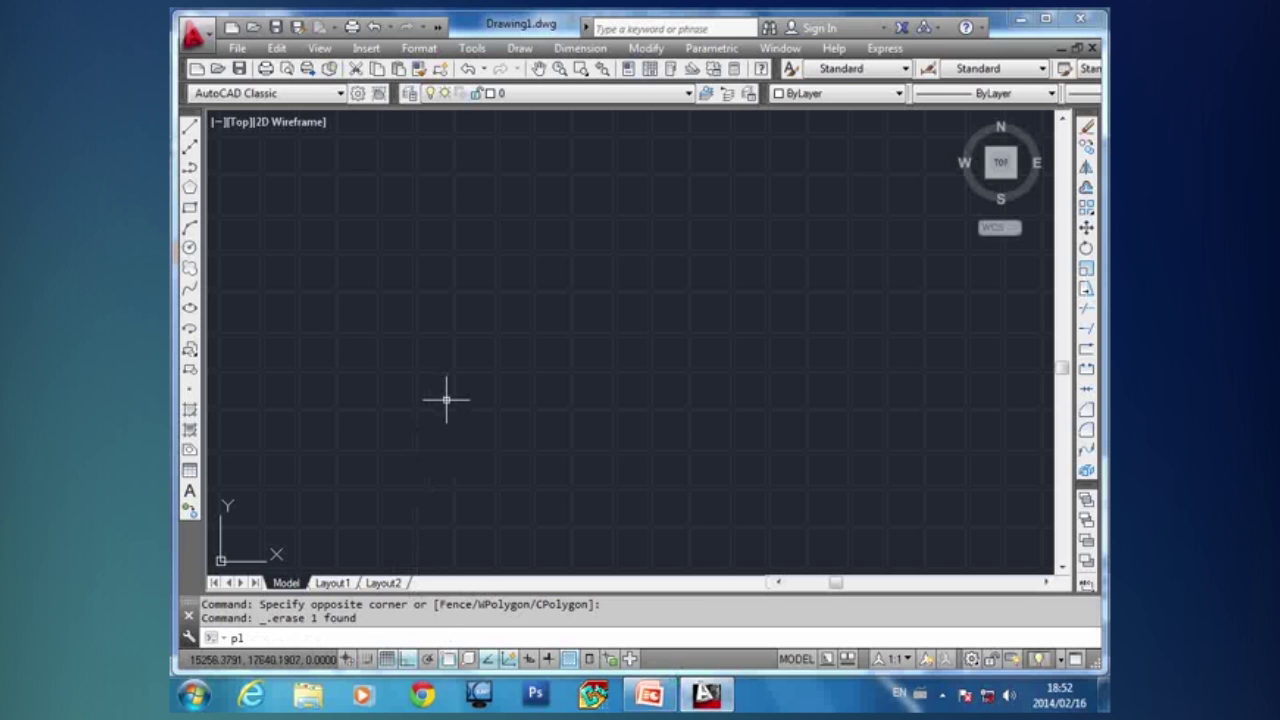
pyautogui.press('Return')
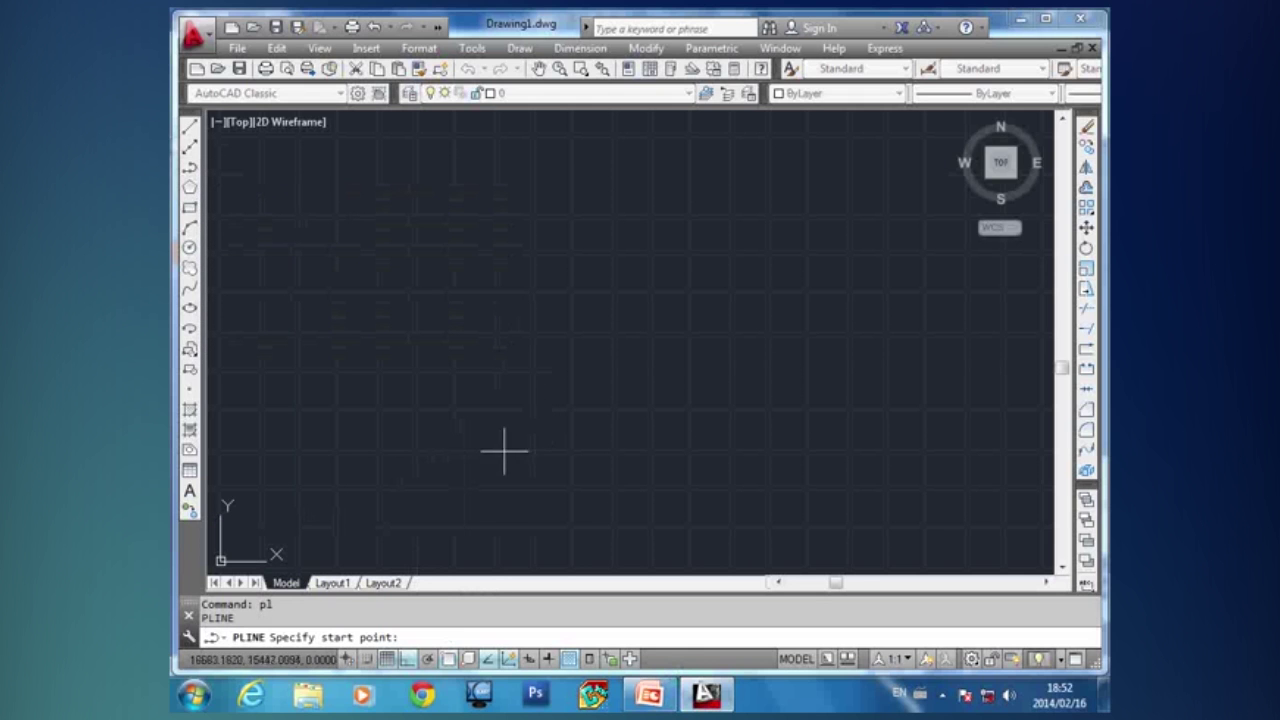
pyautogui.click(417, 412)
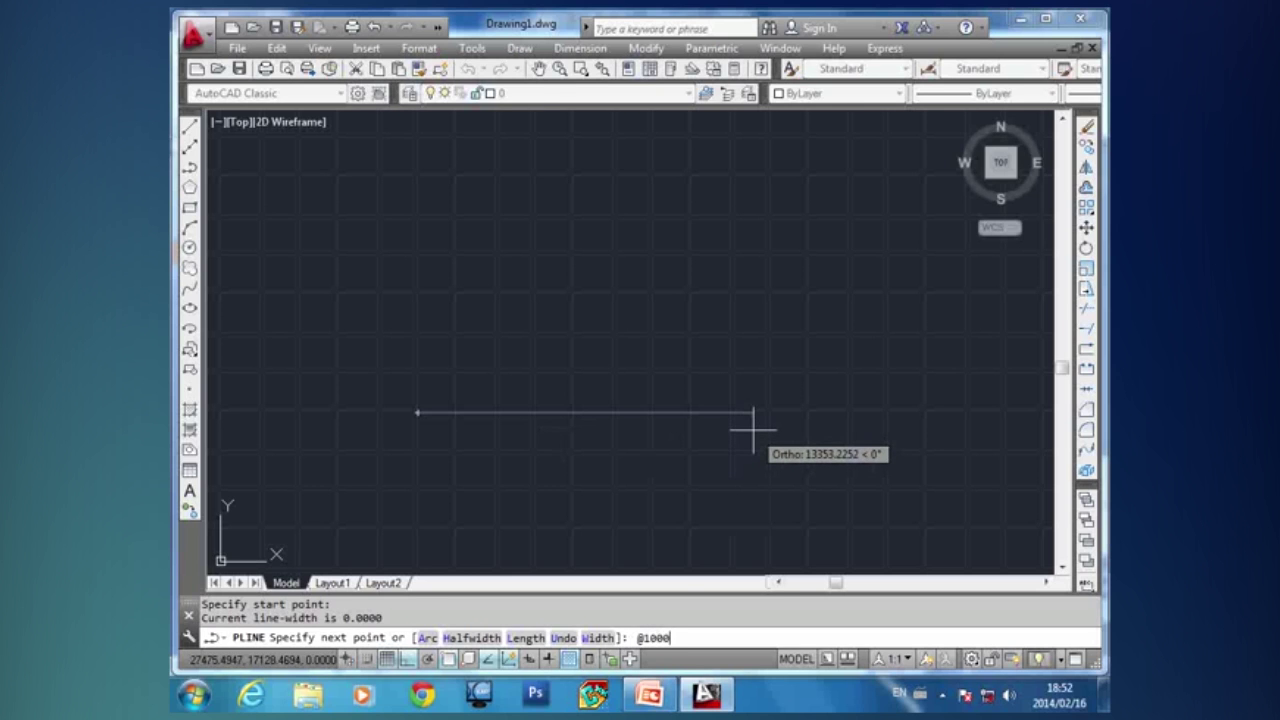
pyautogui.write('@10000,')
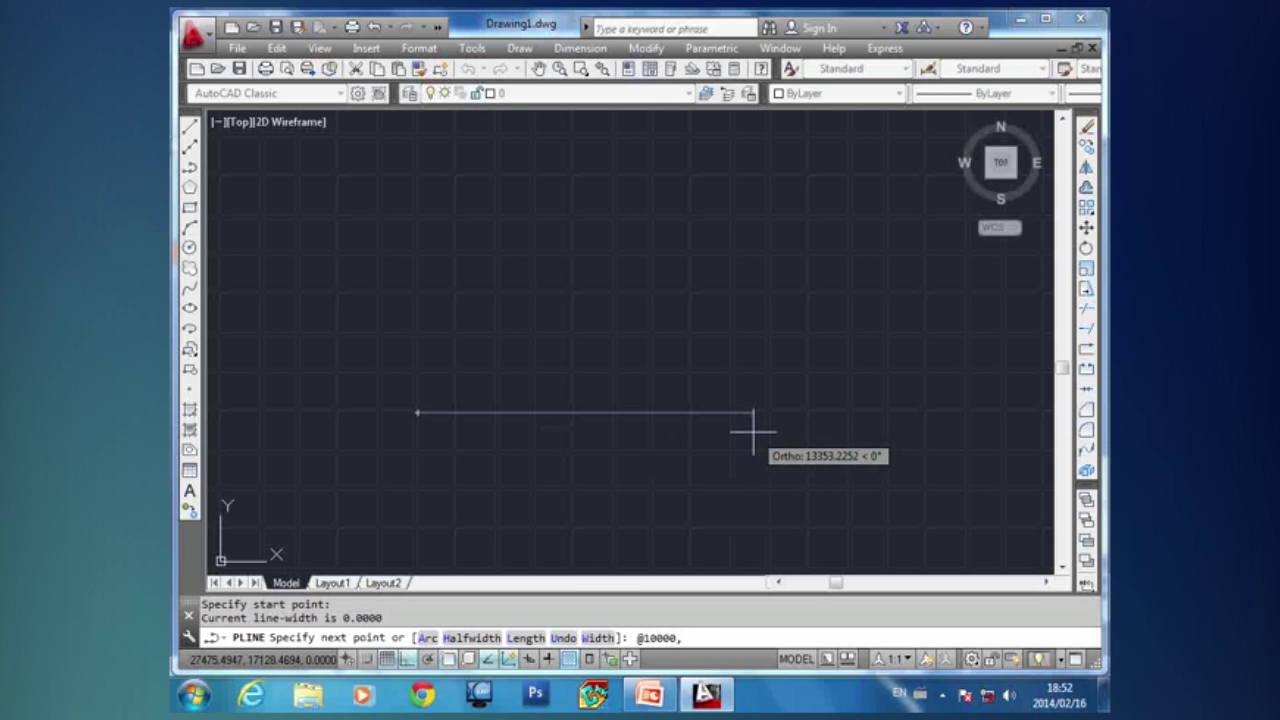
pyautogui.write('0')
pyautogui.press('Return')
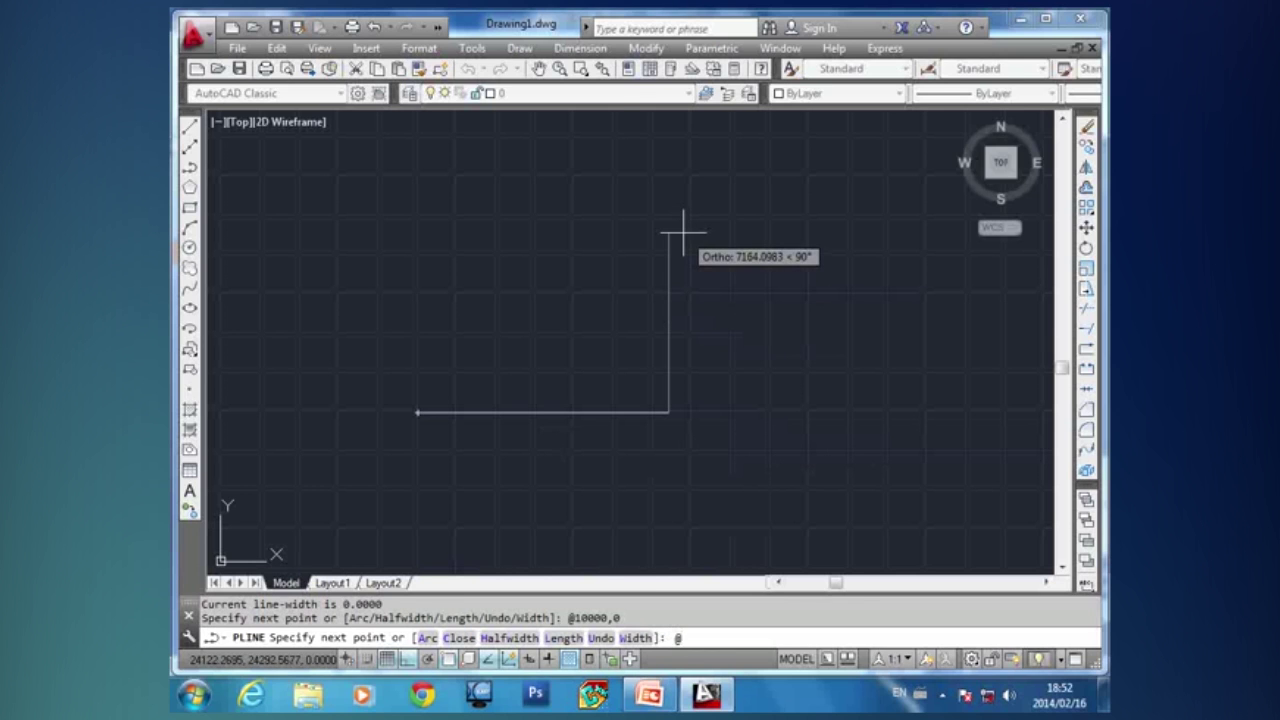
pyautogui.write('0,8000')
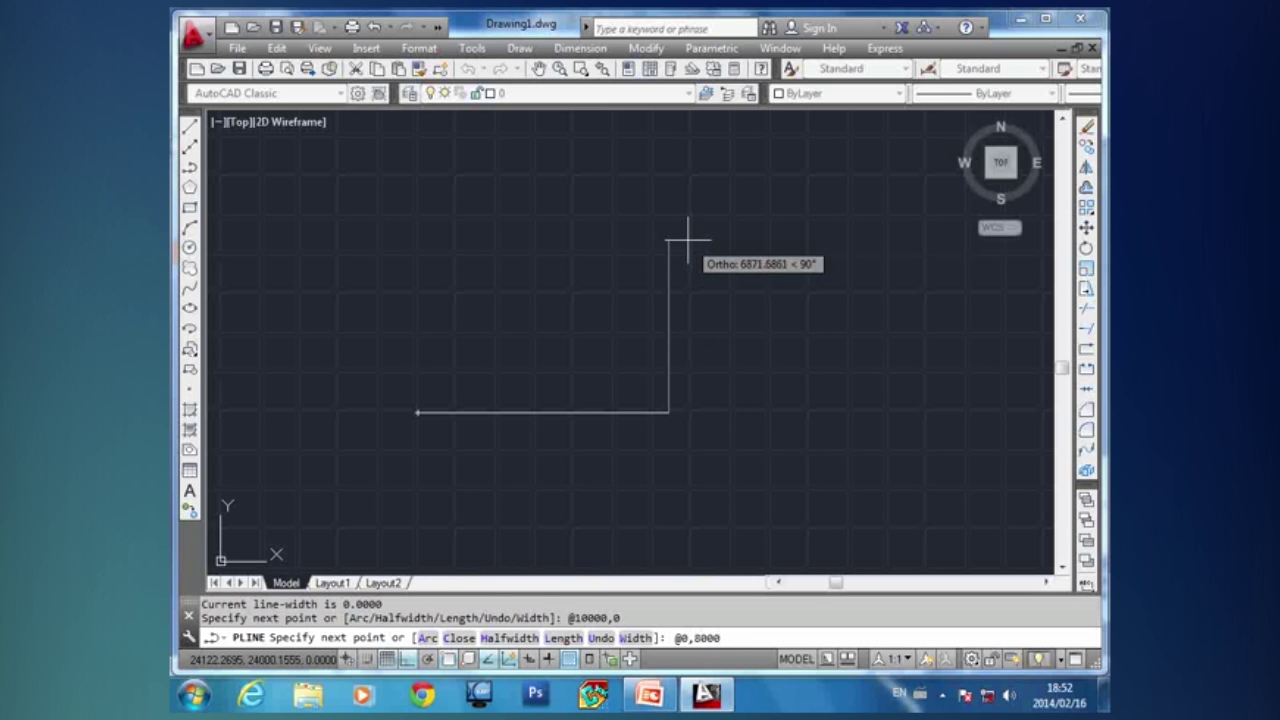
pyautogui.press('Return')
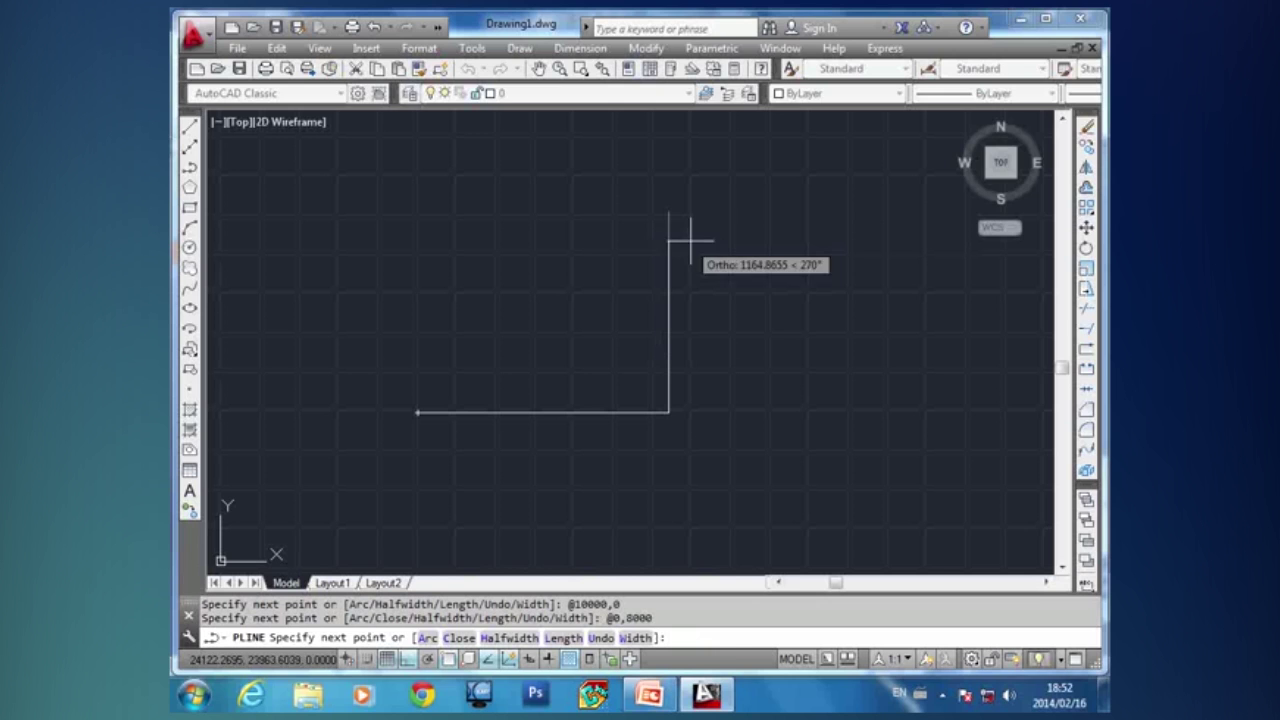
pyautogui.write('@')
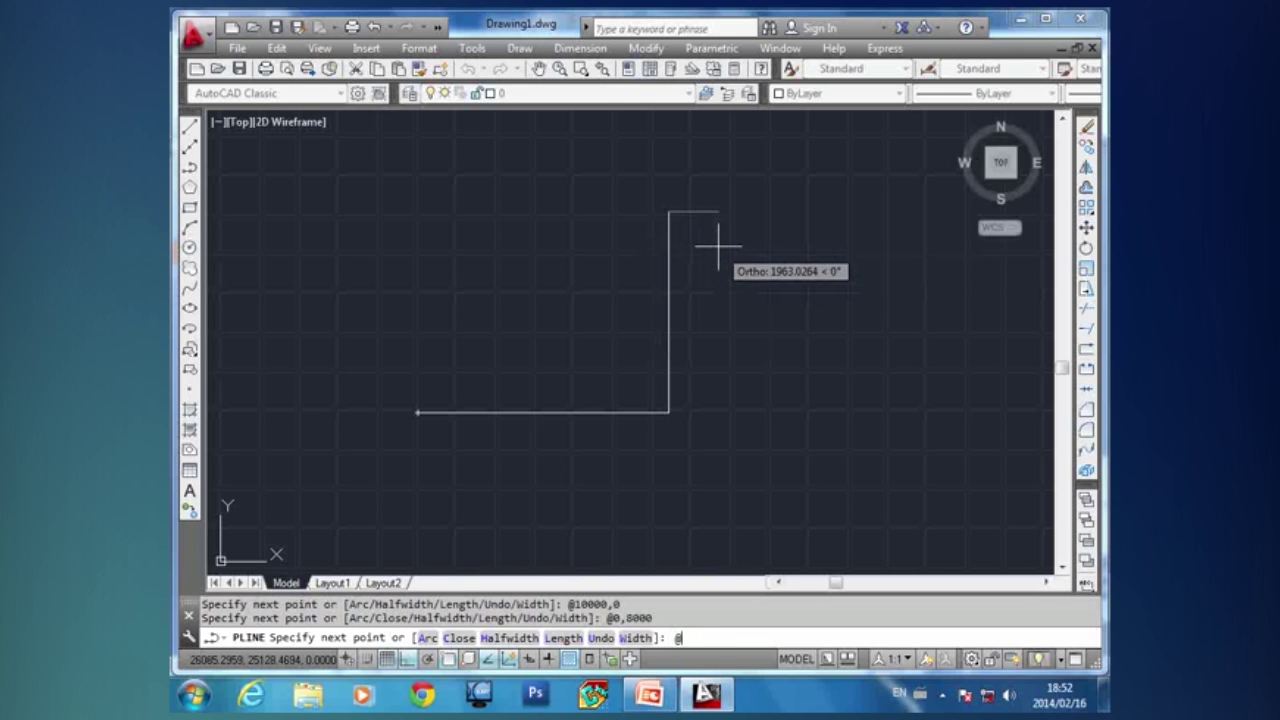
pyautogui.write('-1')
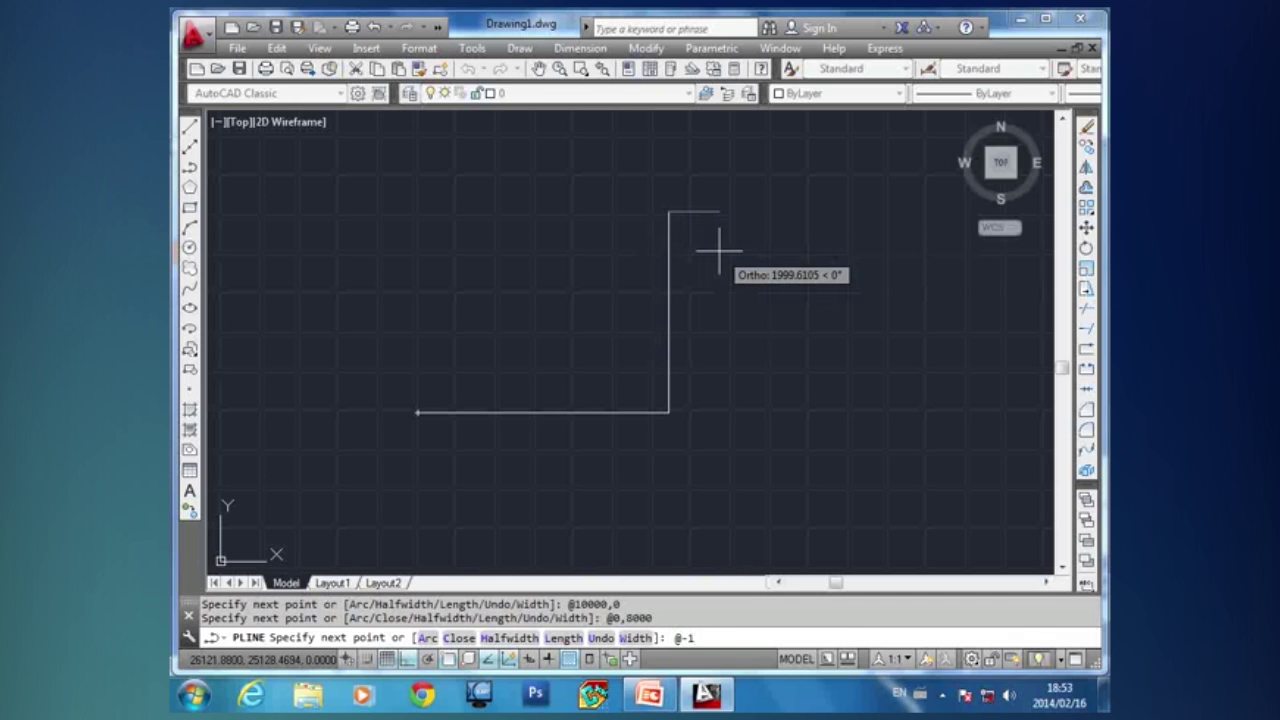
pyautogui.write('000')
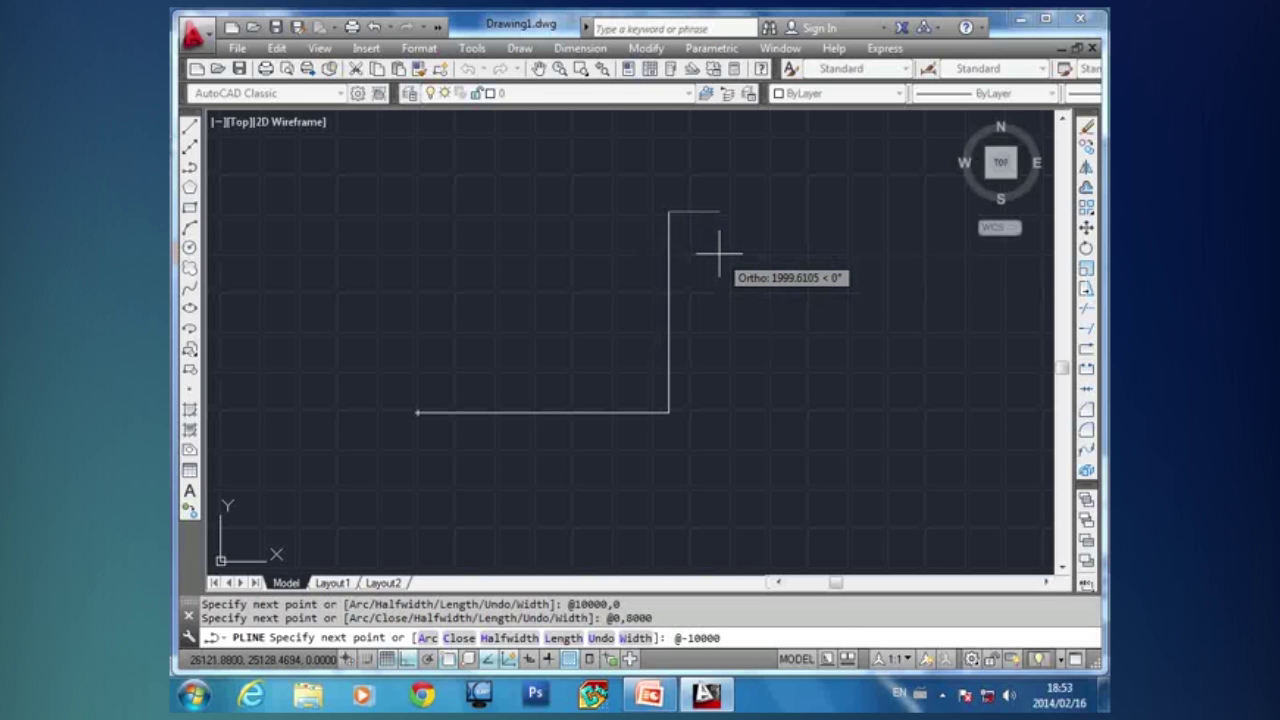
pyautogui.write('0')
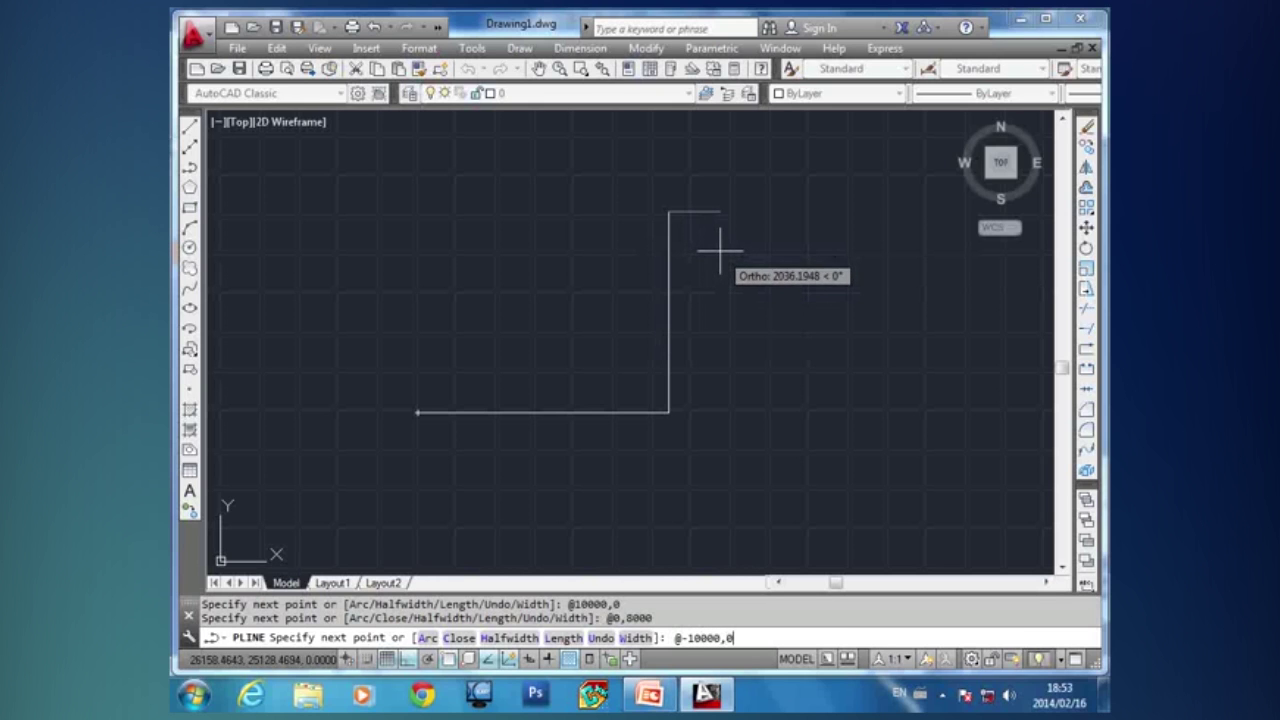
pyautogui.press('Return')
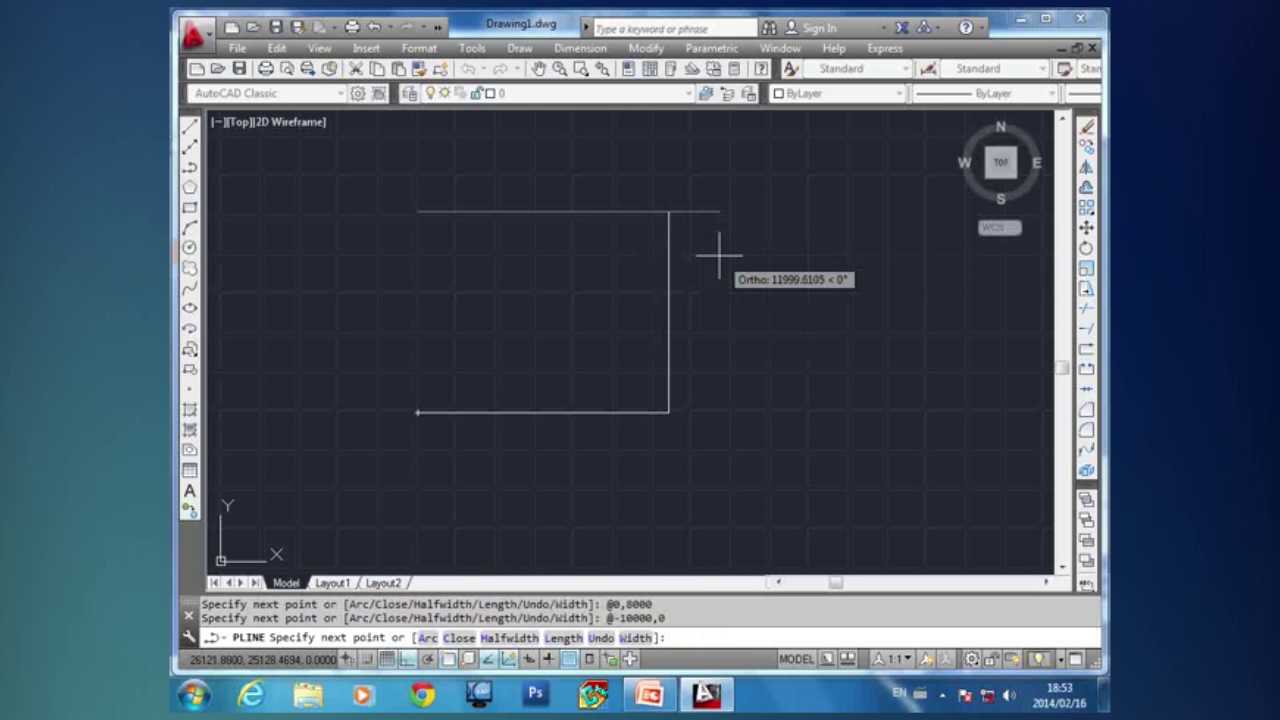
pyautogui.write('c')
pyautogui.press('Return')
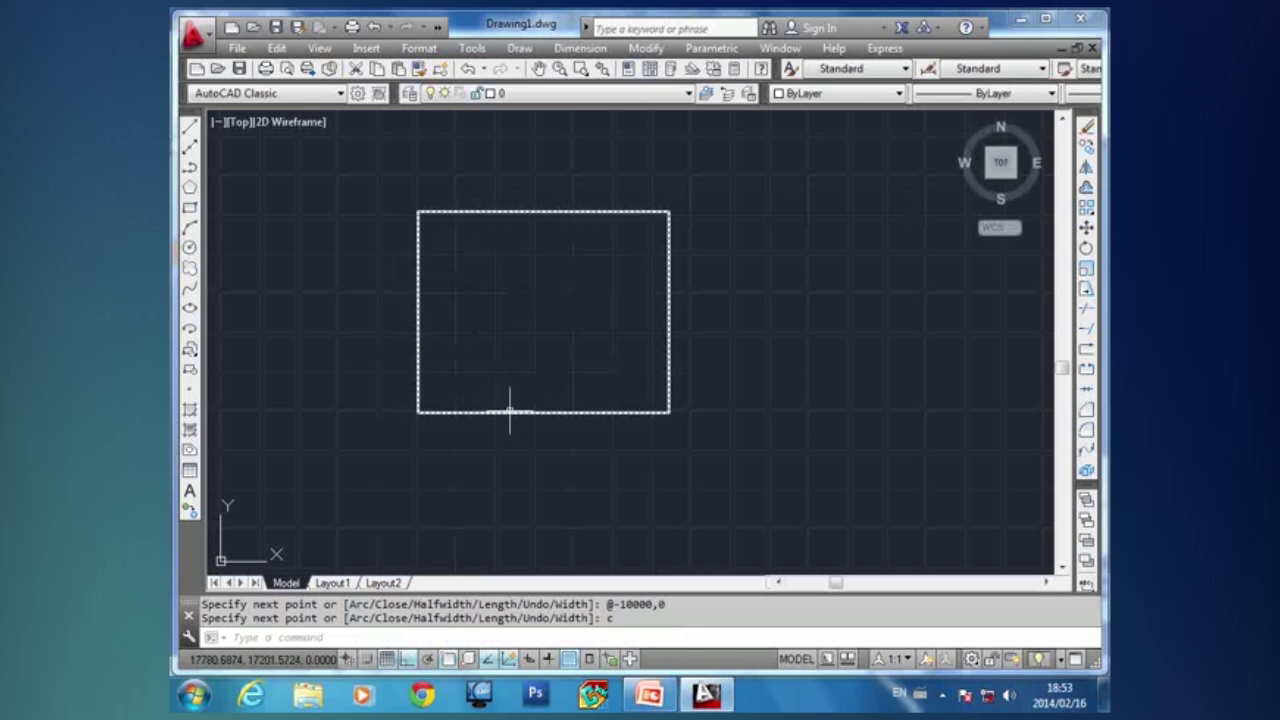
pyautogui.scroll(4, 517, 410)
pyautogui.scroll(5, 540, 414)
pyautogui.scroll(3, 558, 410)
pyautogui.scroll(2, 558, 410)
pyautogui.scroll(1, 562, 411)
pyautogui.scroll(1, 562, 411)
pyautogui.scroll(-2, 562, 411)
pyautogui.scroll(-2, 564, 267)
pyautogui.scroll(-1, 579, 201)
pyautogui.scroll(1, 571, 287)
pyautogui.scroll(1, 571, 331)
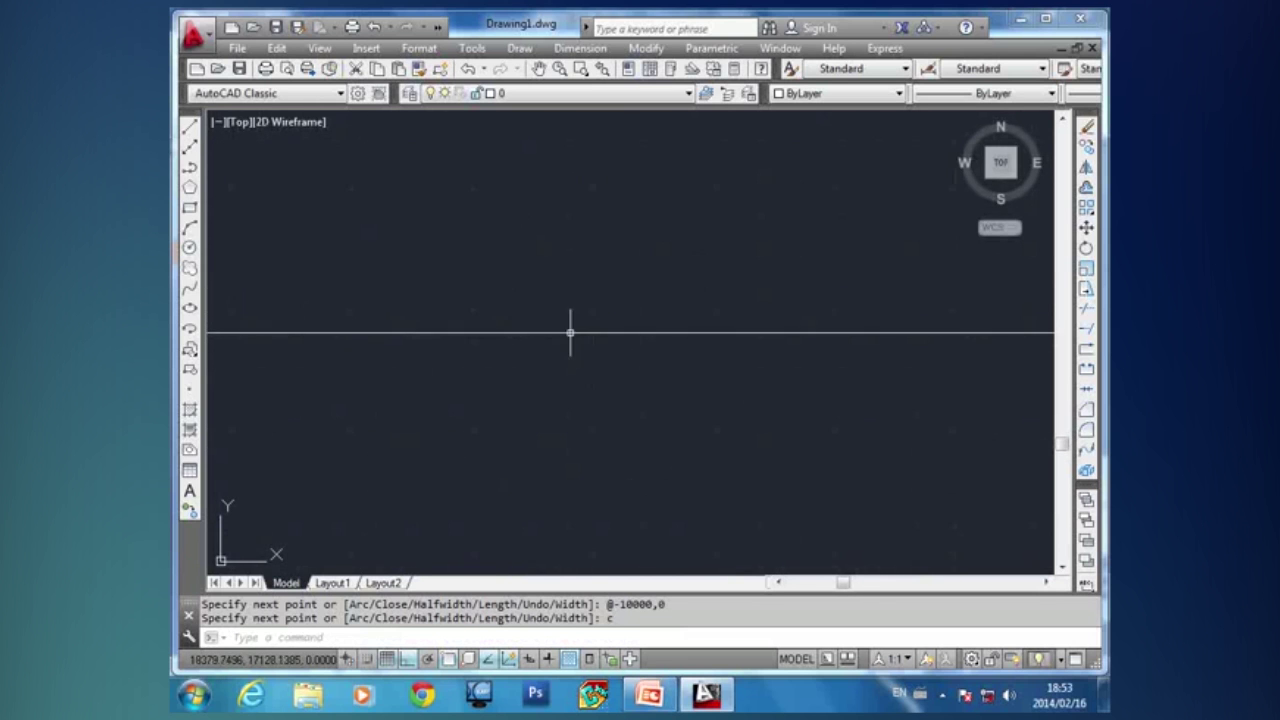
pyautogui.scroll(-3, 570, 333)
pyautogui.scroll(-2, 570, 333)
pyautogui.scroll(1, 570, 335)
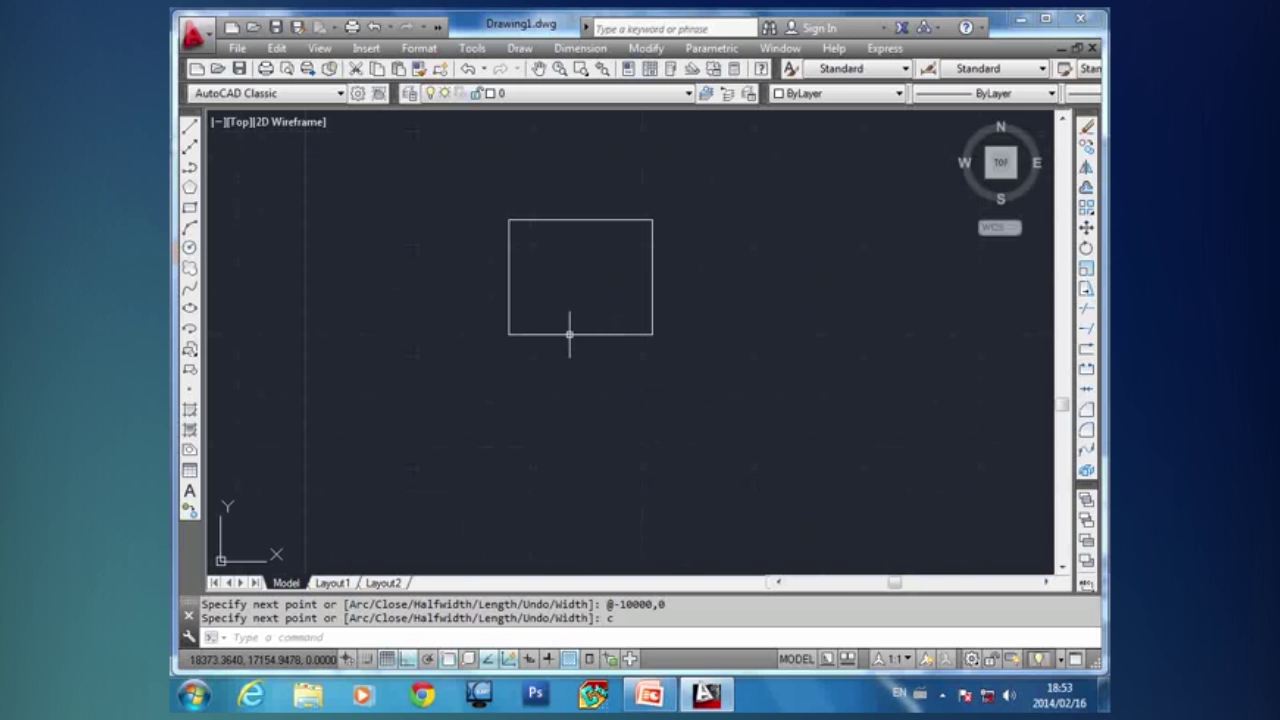
pyautogui.scroll(1, 585, 258)
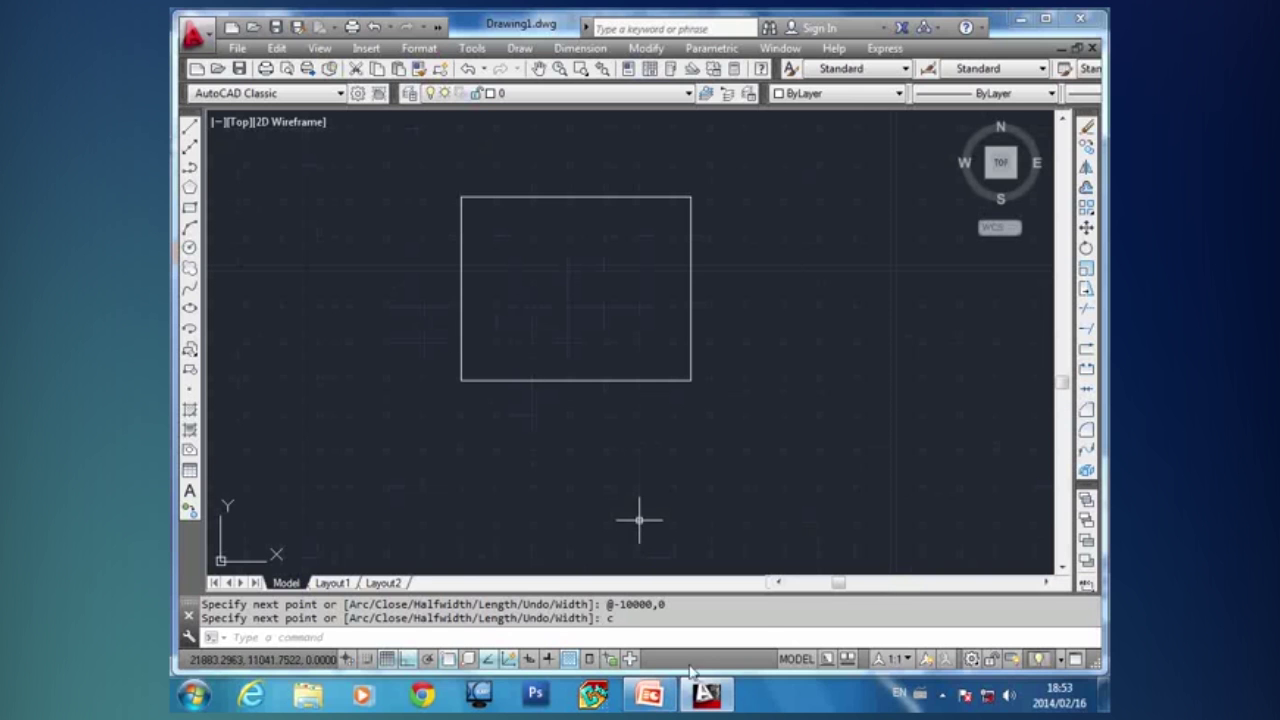
pyautogui.click(650, 697)
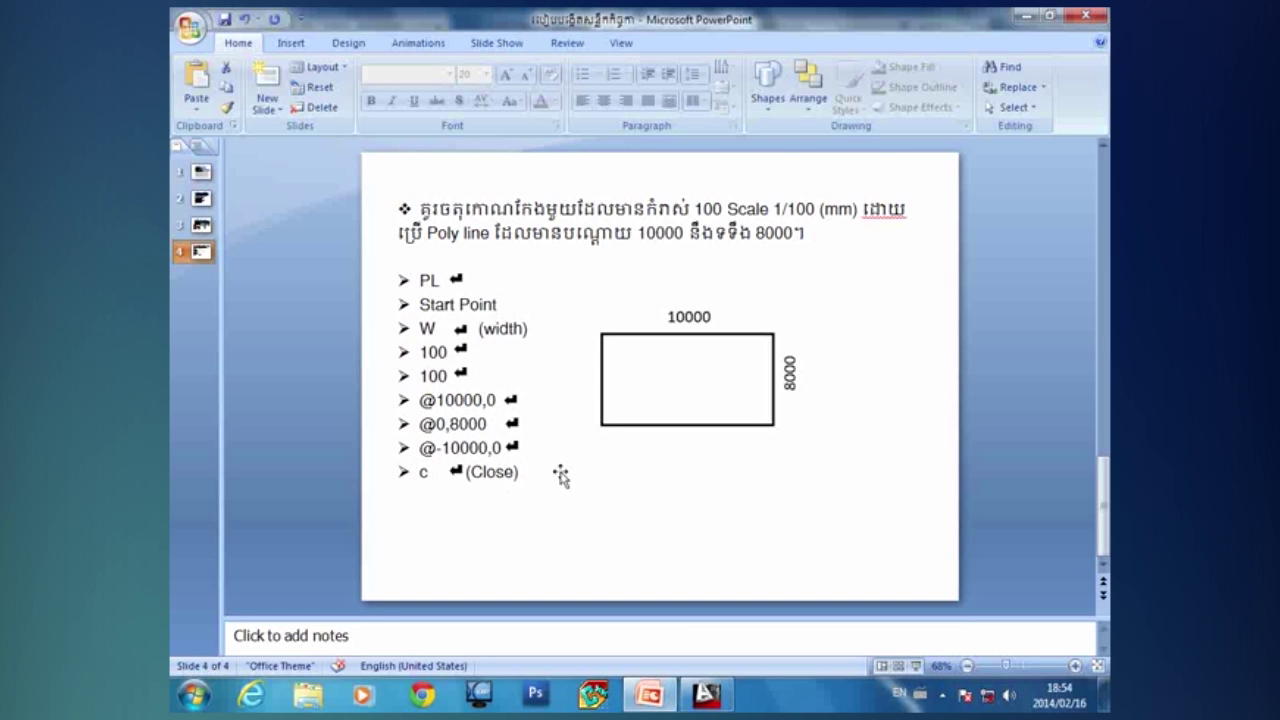
pyautogui.click(706, 690)
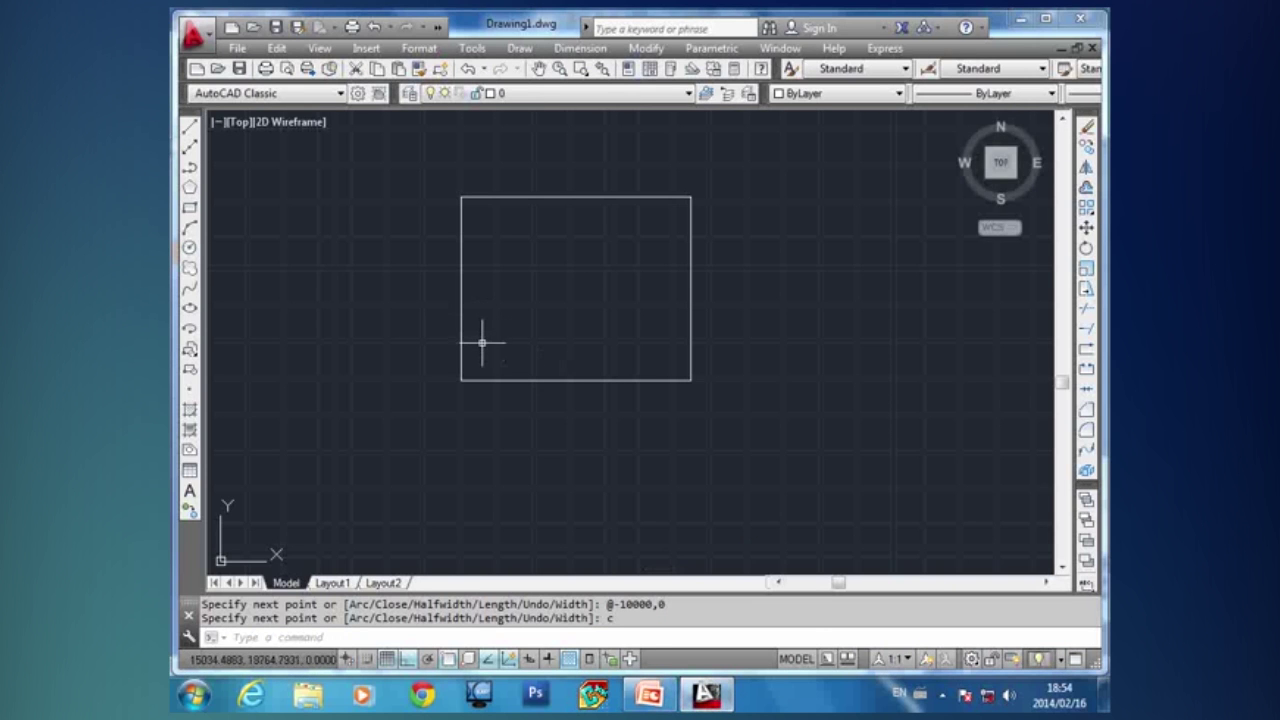
# Step: Move the existing rectangle to the right to free space, then start a new polyline
pyautogui.write('m')
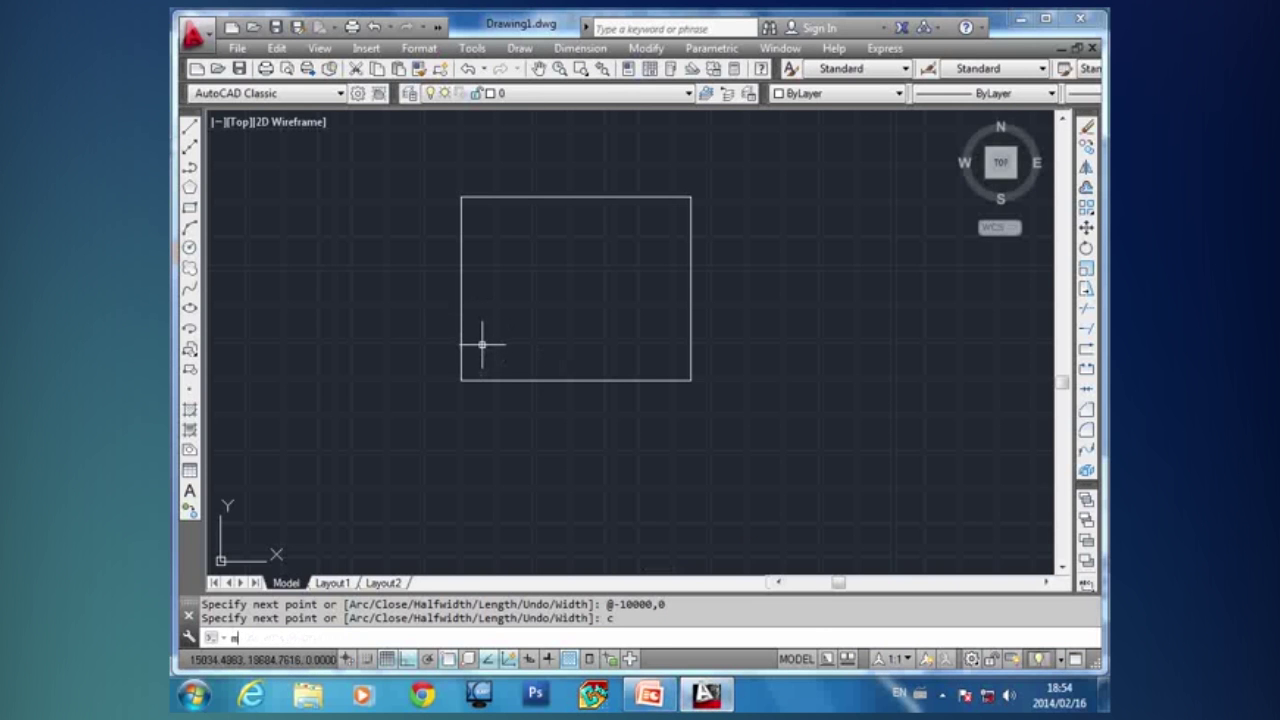
pyautogui.press('Return')
pyautogui.click(508, 380)
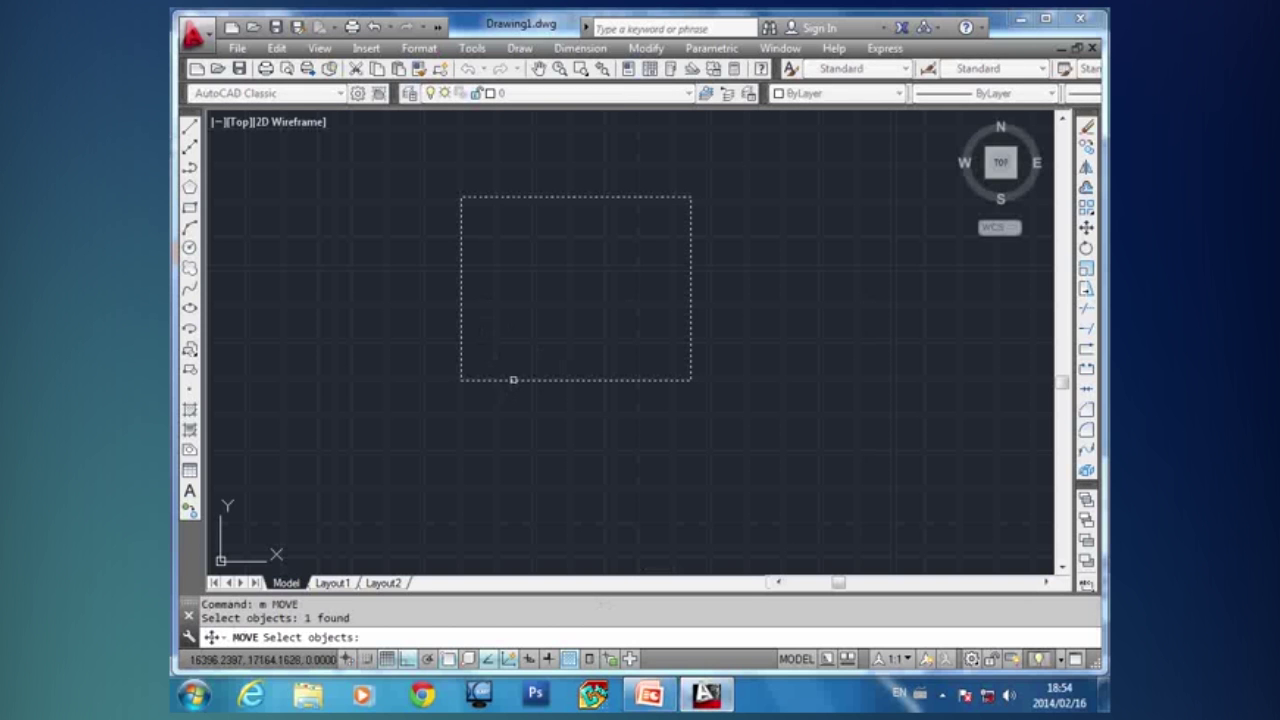
pyautogui.press('Return')
pyautogui.click(461, 380)
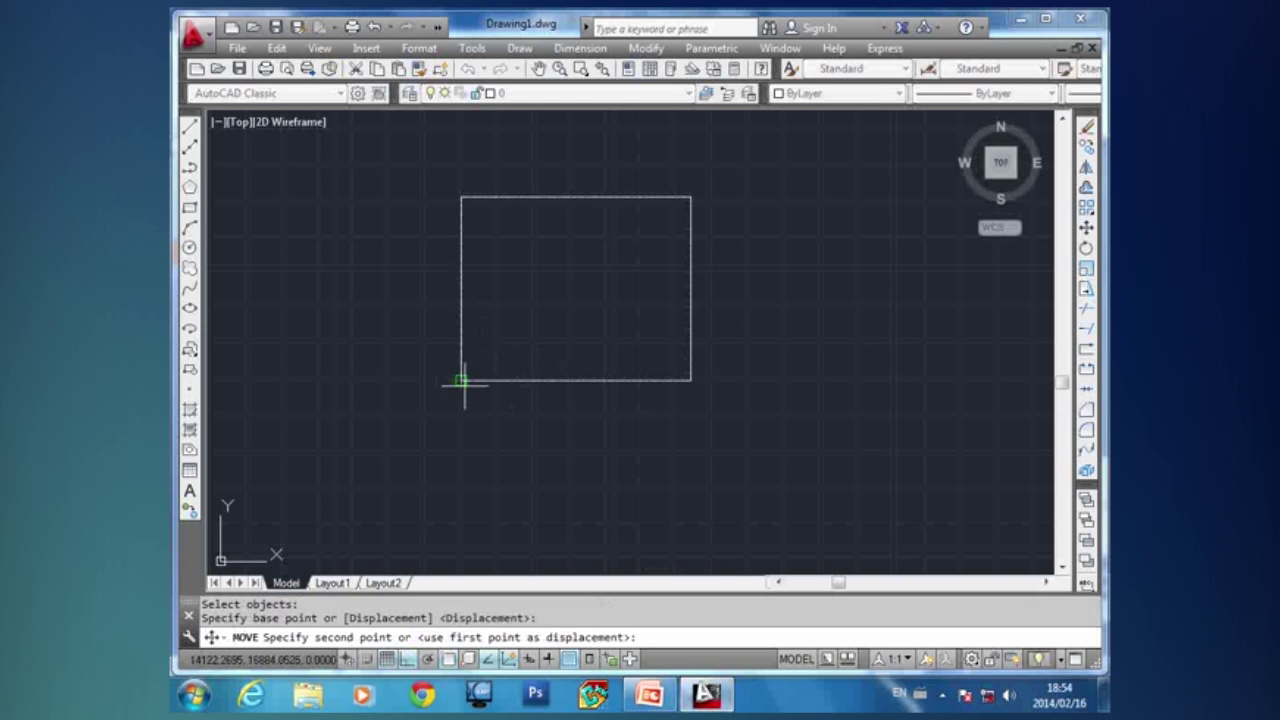
pyautogui.click(810, 408)
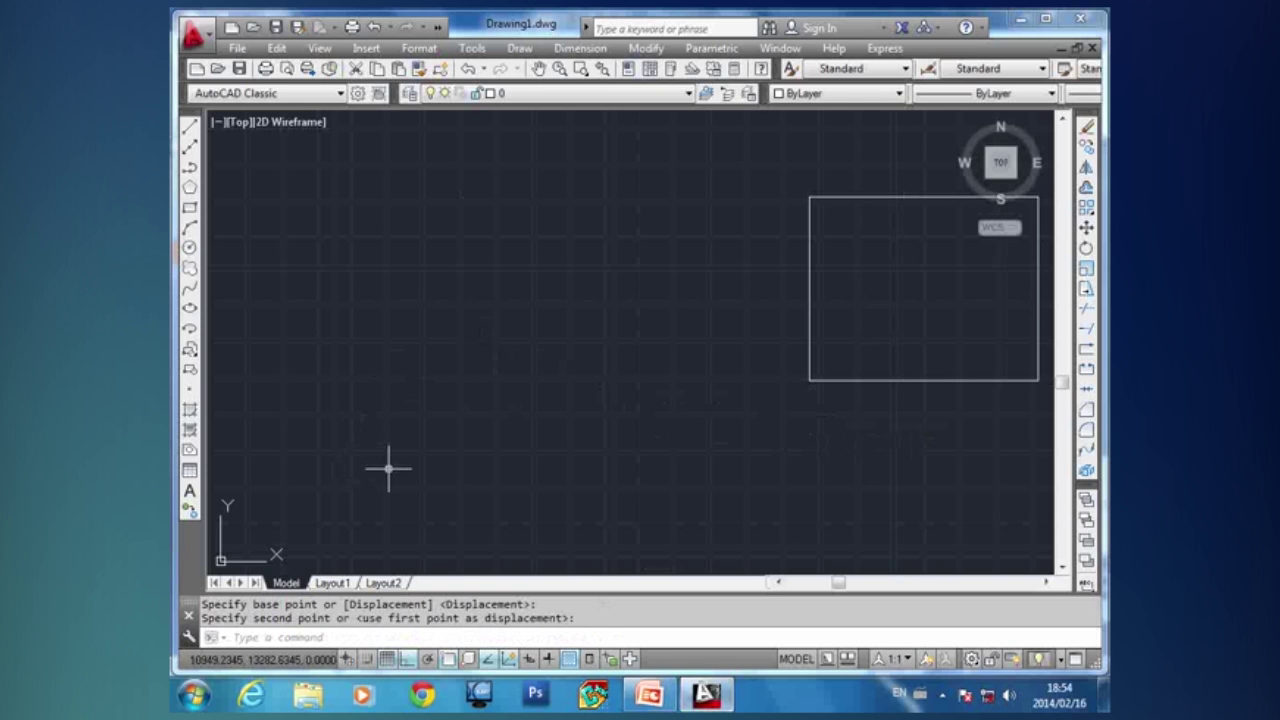
pyautogui.write('pl')
pyautogui.press('Return')
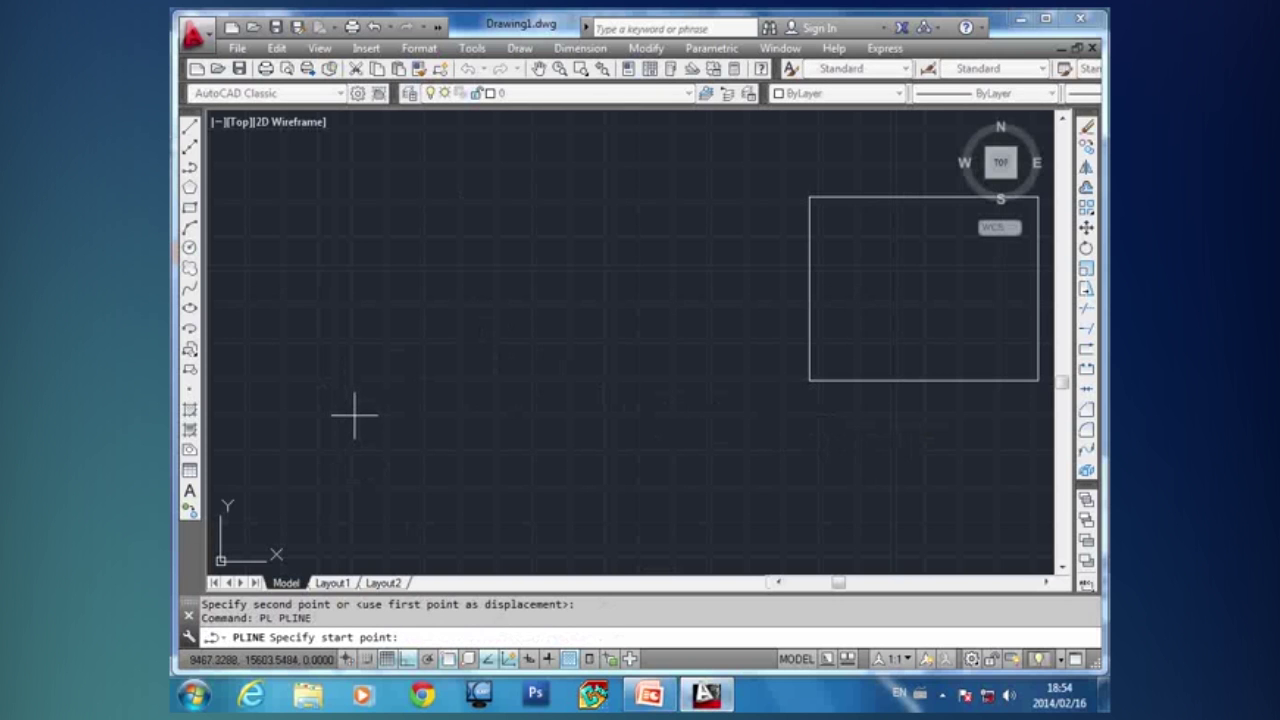
# Step: Place the new polyline's start point left of the rectangle with start and end width 100
pyautogui.click(354, 415)
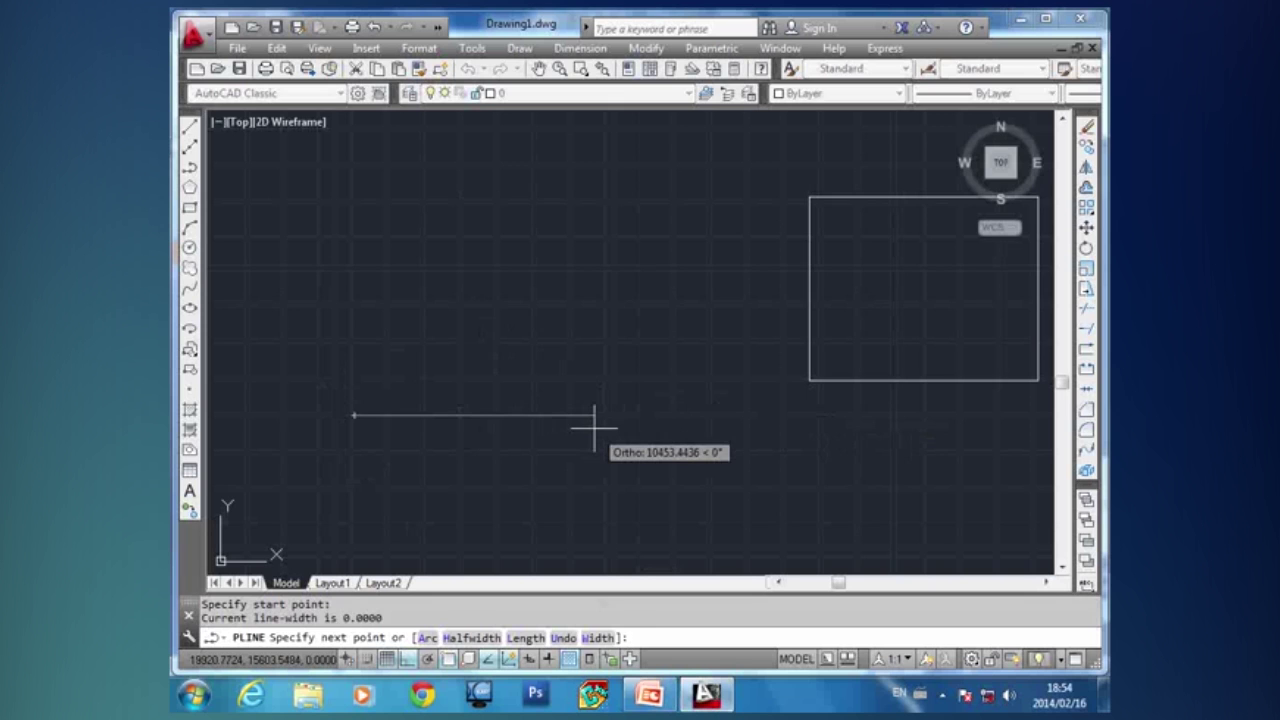
pyautogui.write('w')
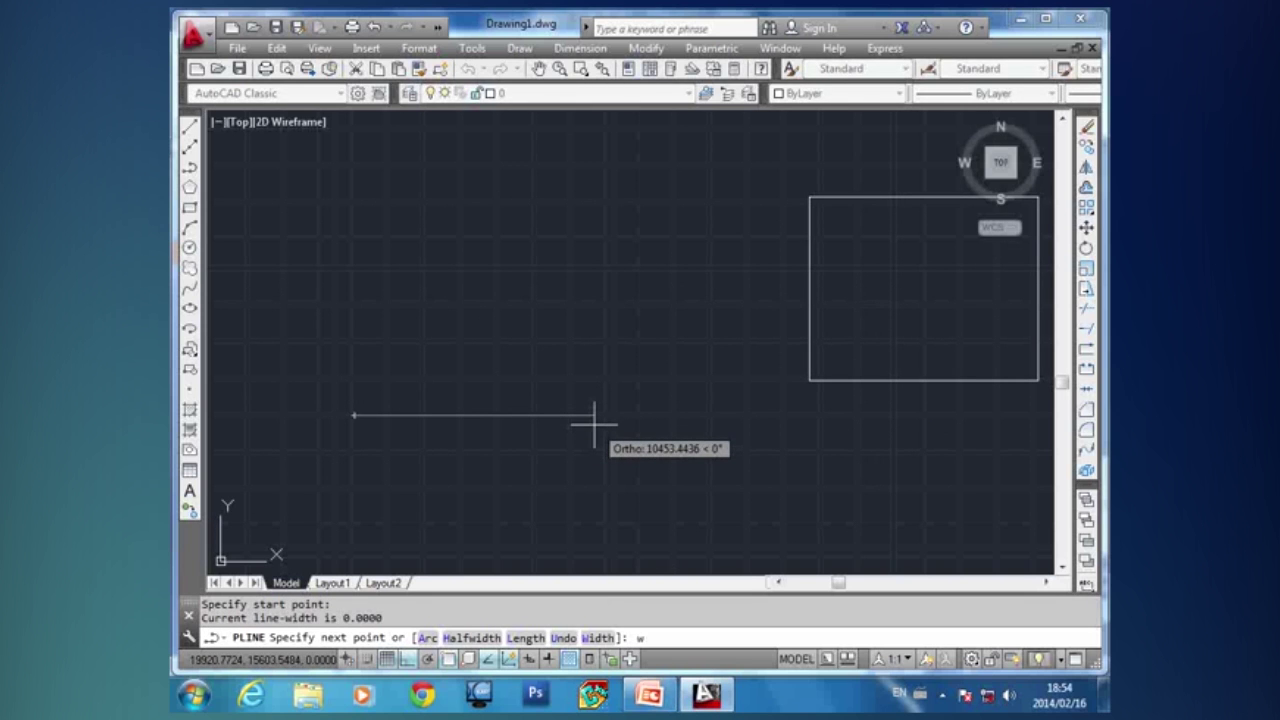
pyautogui.press('Return')
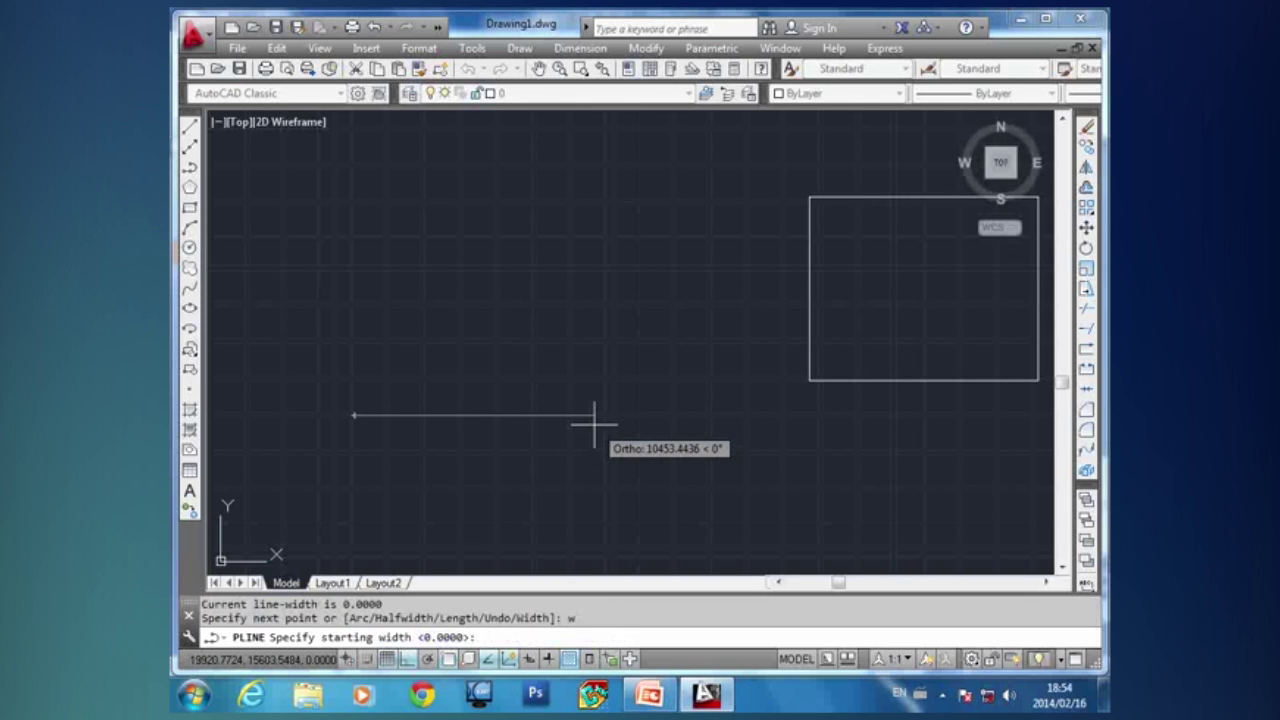
pyautogui.write('100')
pyautogui.press('Return')
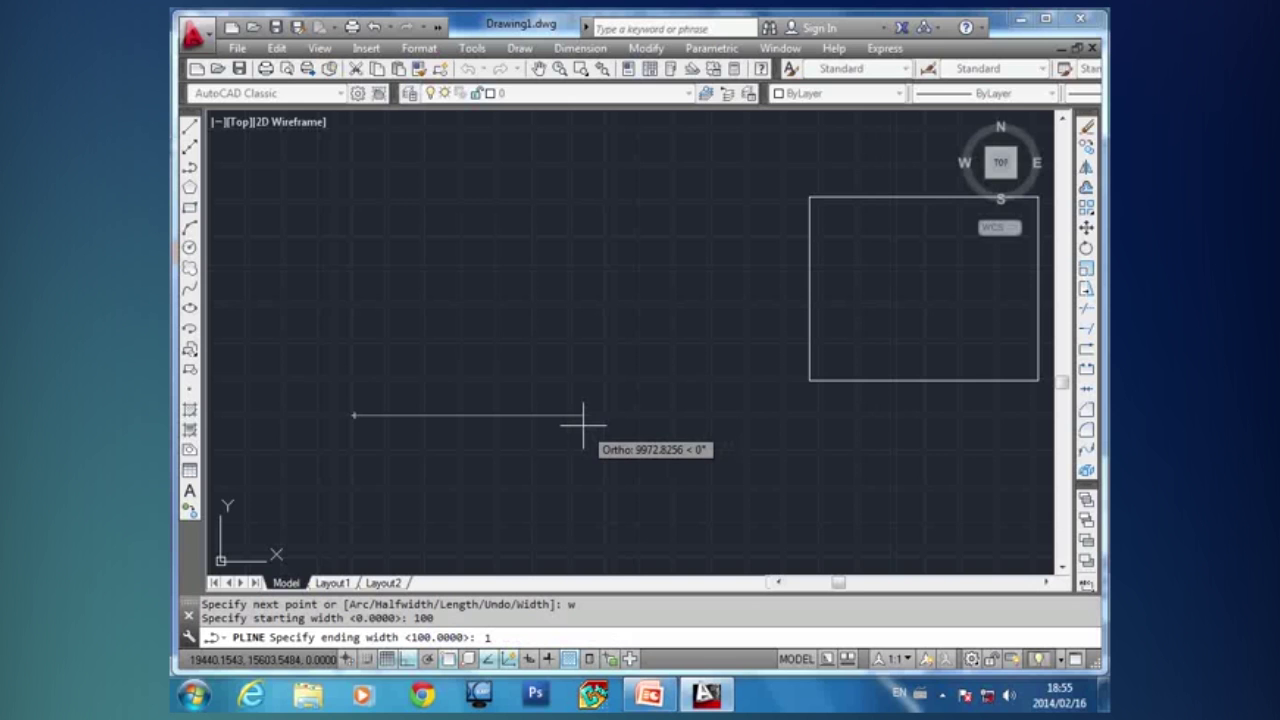
pyautogui.press('Return')
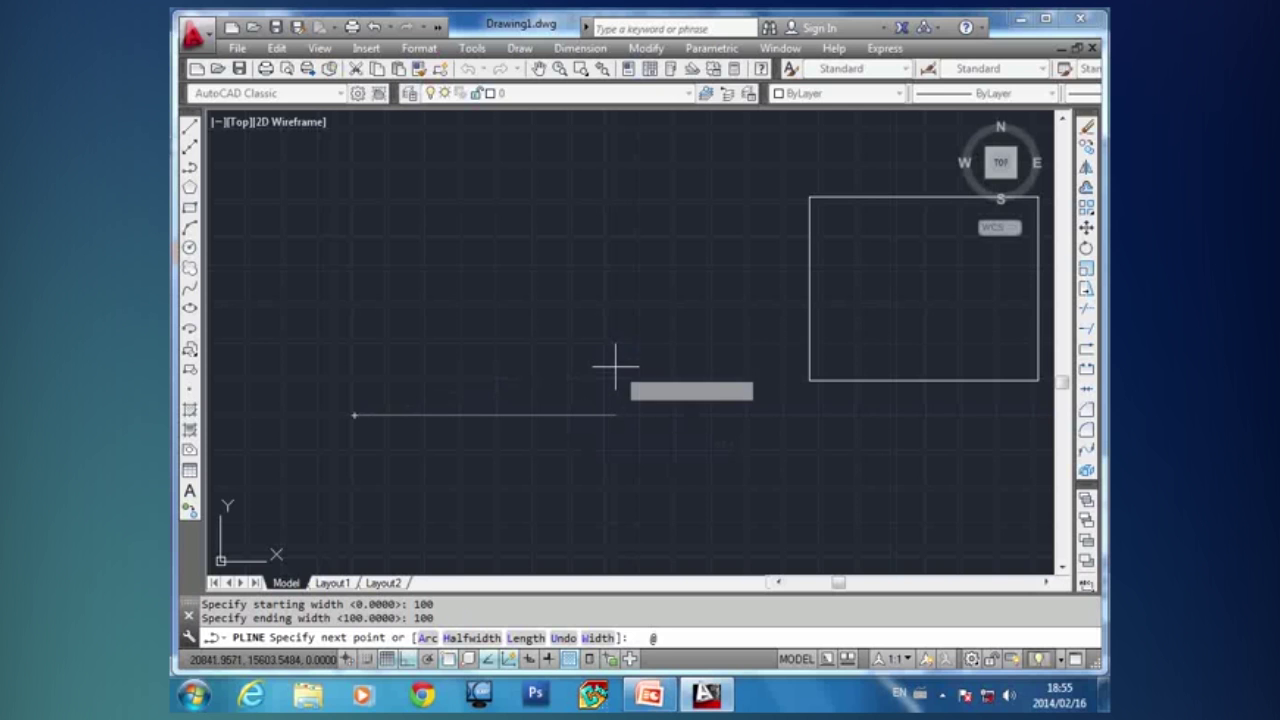
# Step: Draw the 10000 bottom, 8000 right and 10000 top edges, then close the rectangle
pyautogui.write('@10000')
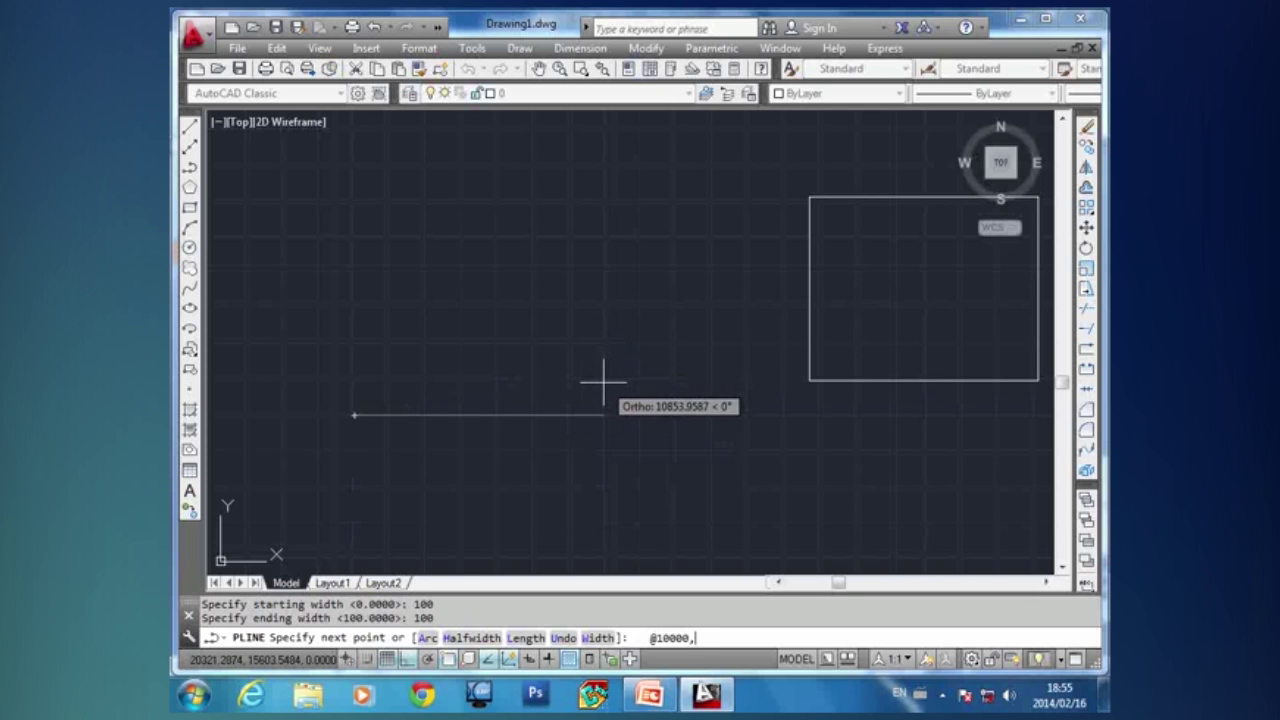
pyautogui.press('Return')
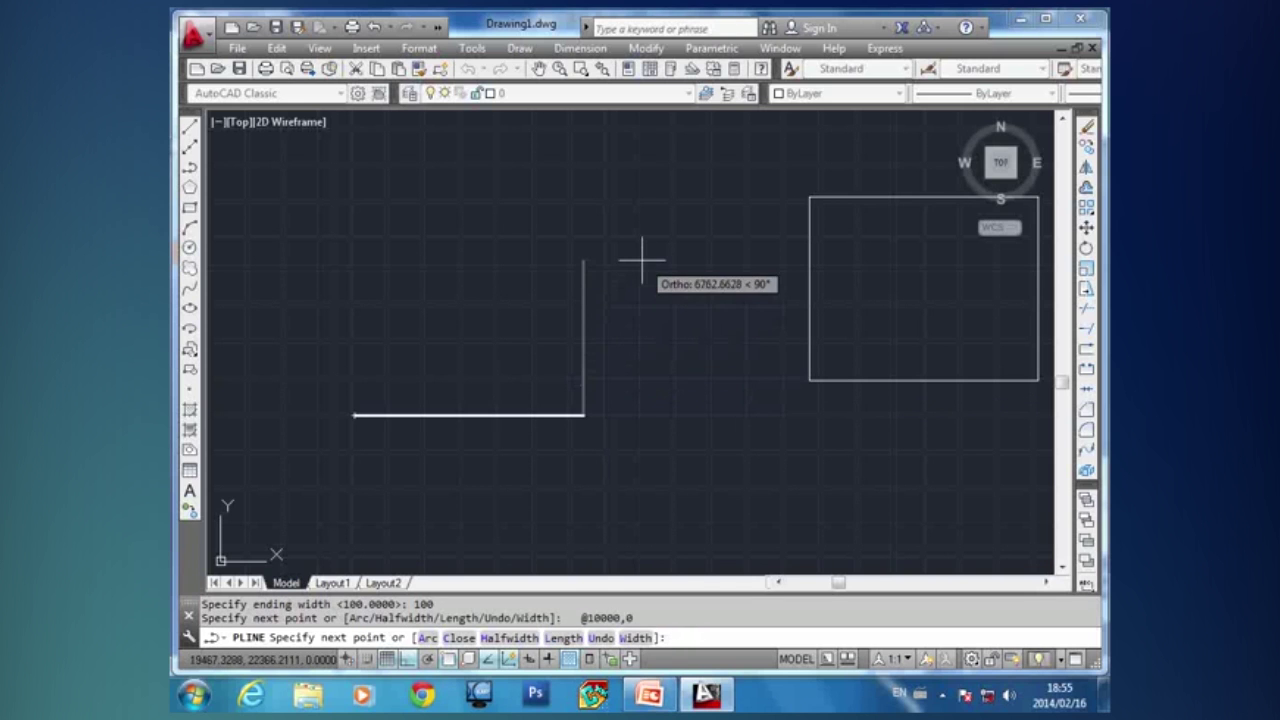
pyautogui.write('@0')
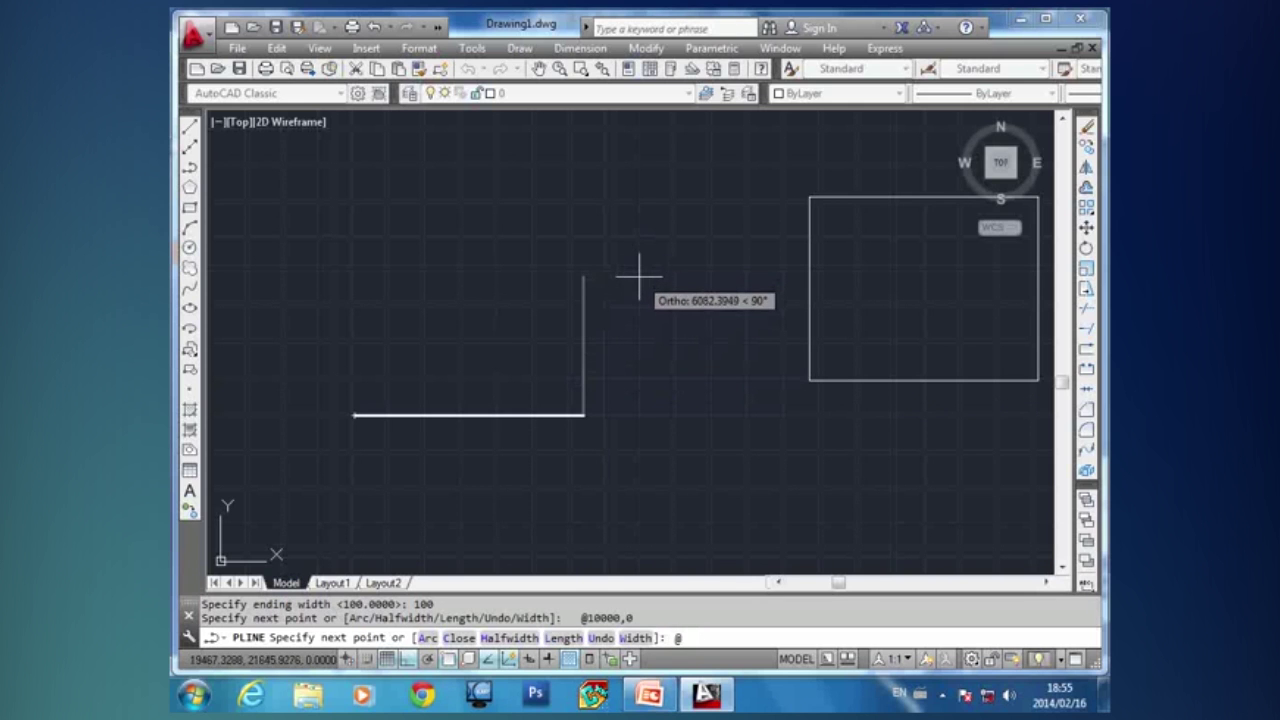
pyautogui.write(',8000')
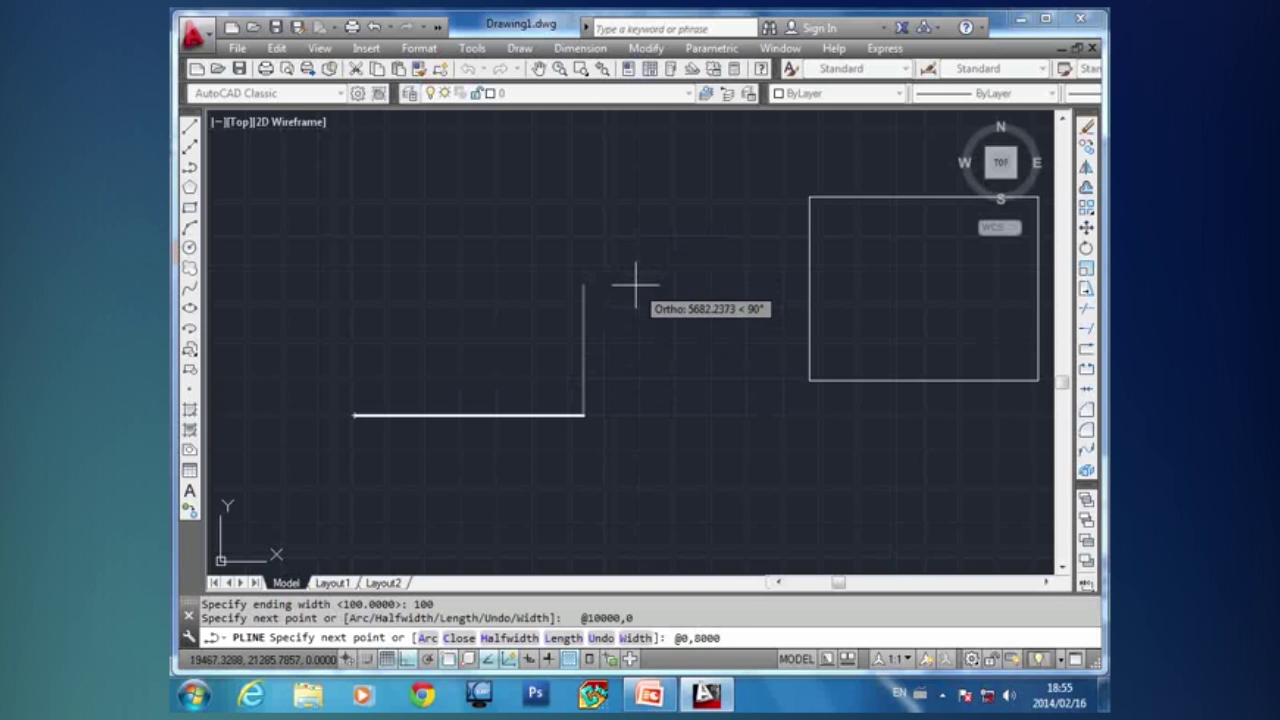
pyautogui.press('Return')
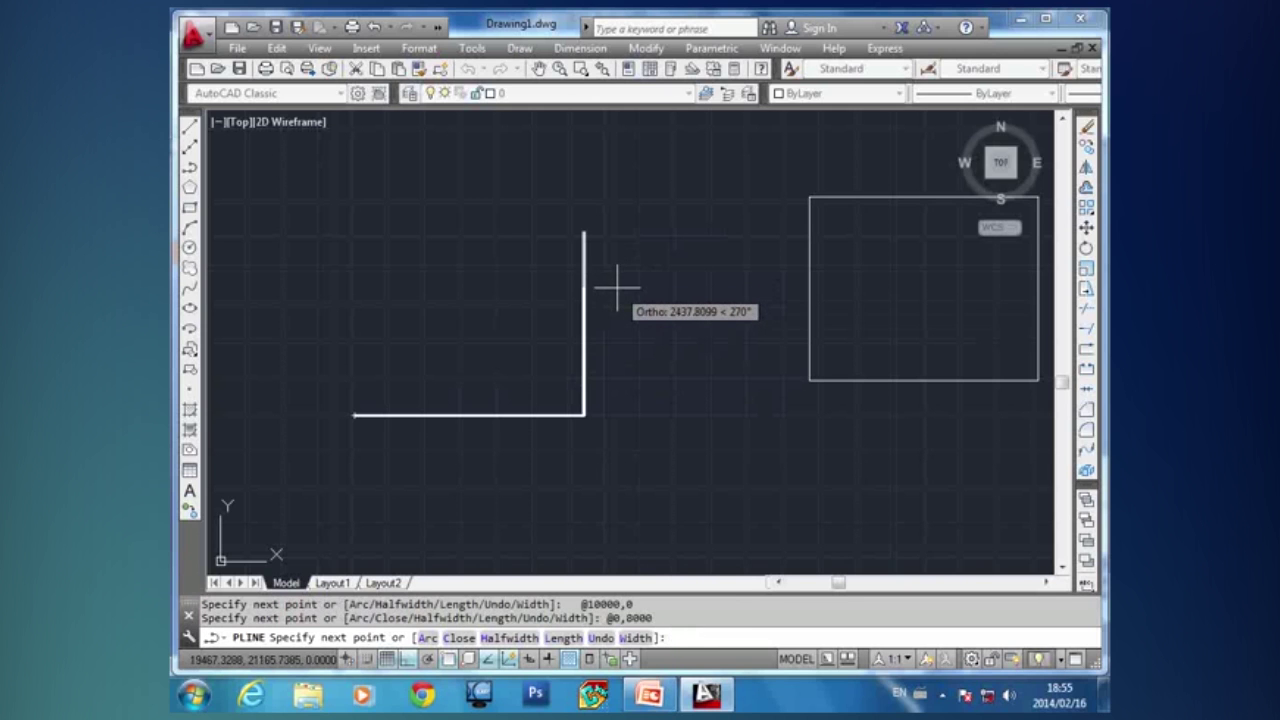
pyautogui.write('@-10000')
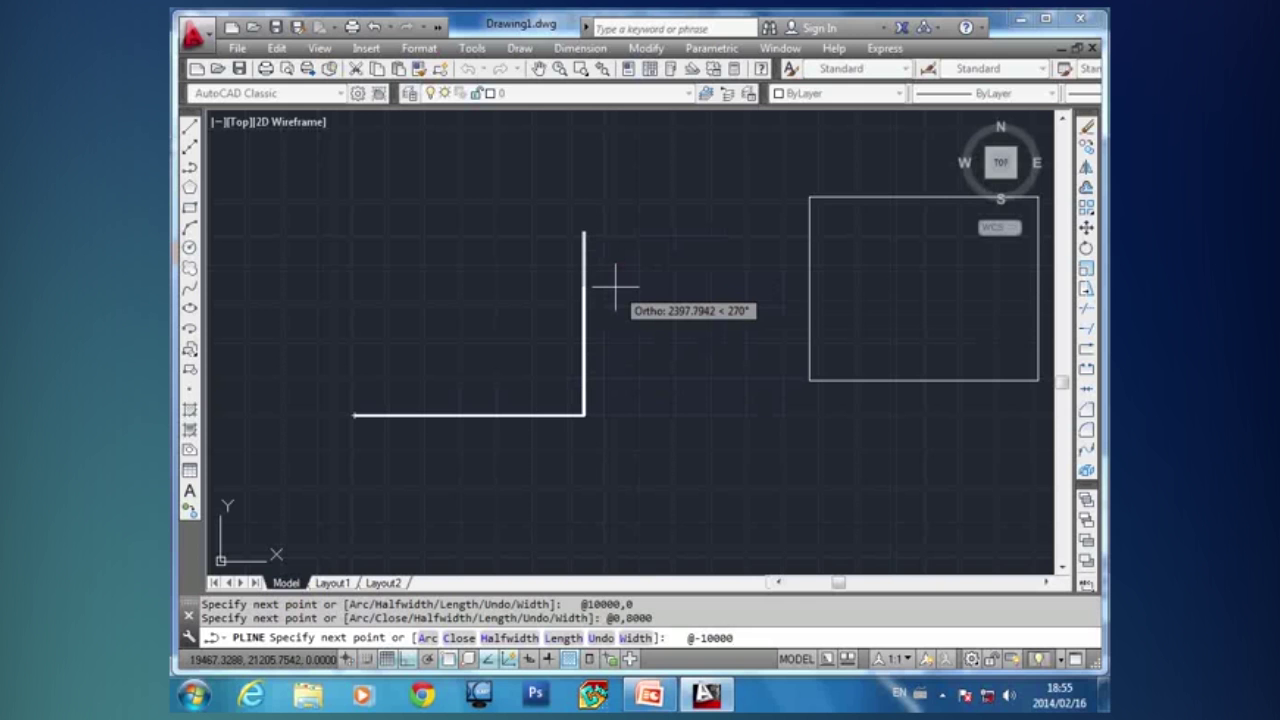
pyautogui.write(',0')
pyautogui.press('Return')
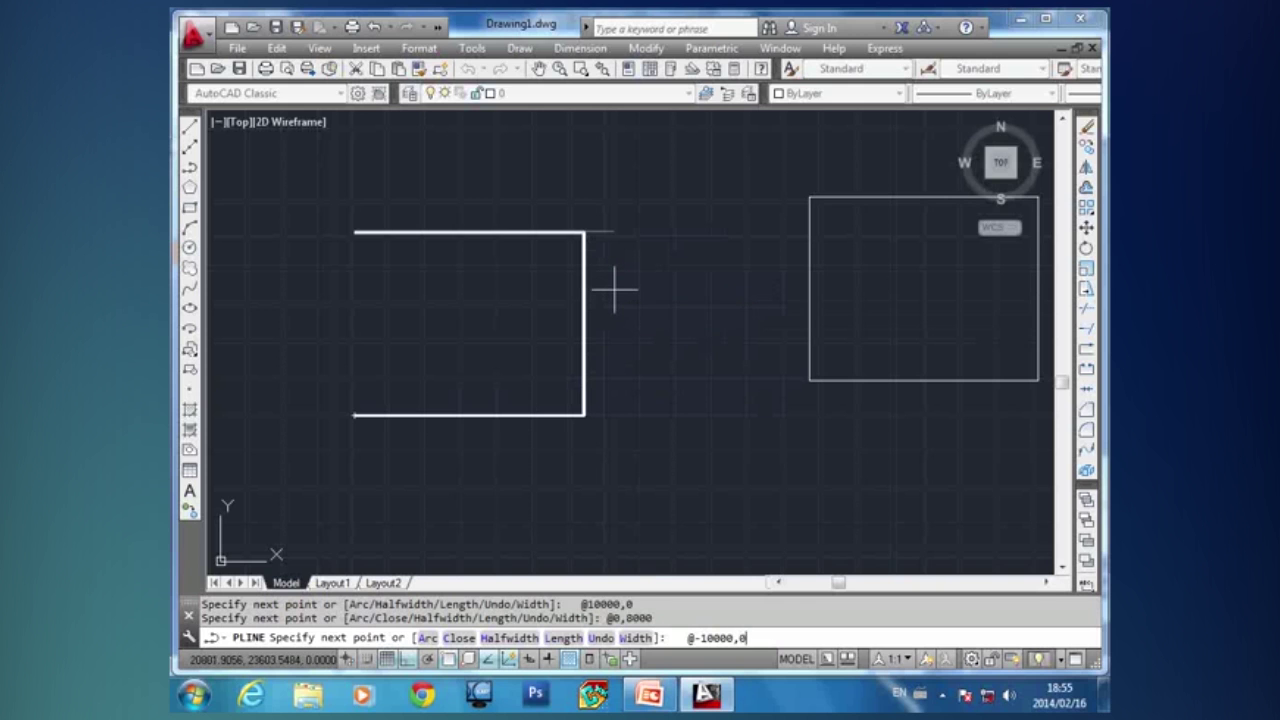
pyautogui.write('c')
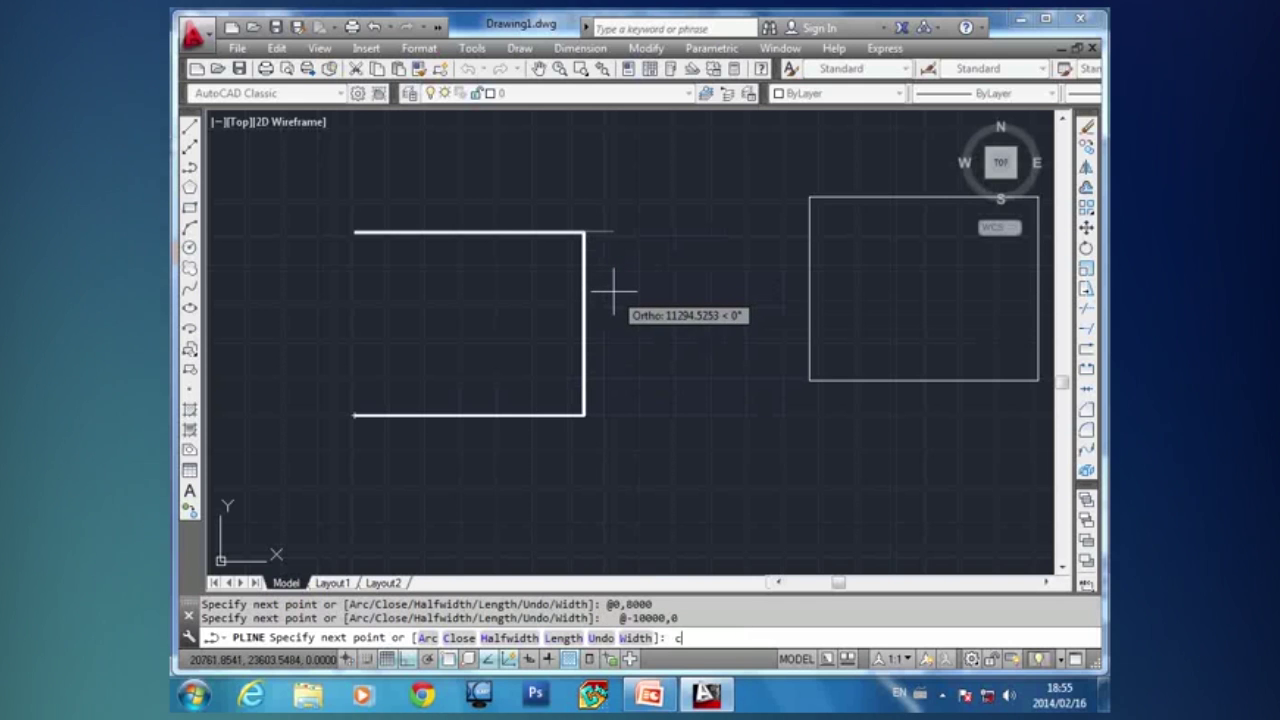
pyautogui.press('Return')
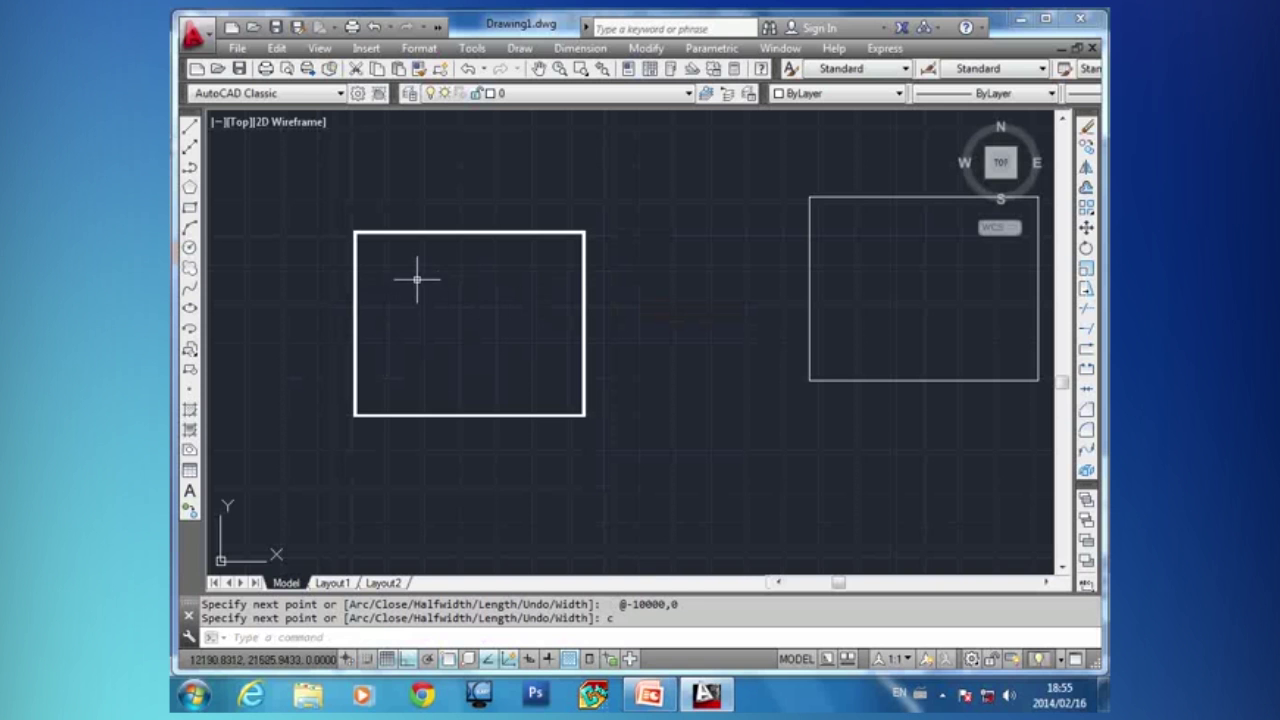
pyautogui.scroll(3, 368, 230)
pyautogui.scroll(2, 360, 215)
pyautogui.scroll(3, 360, 200)
pyautogui.scroll(-3, 360, 192)
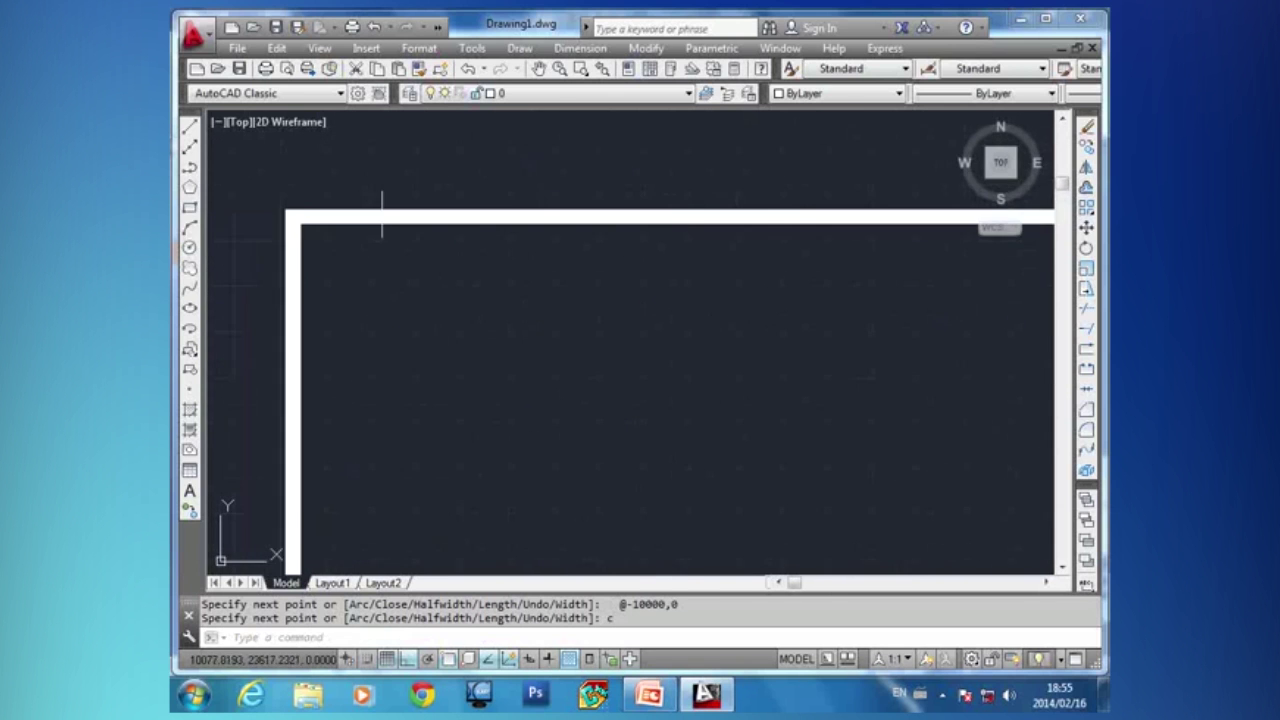
pyautogui.scroll(-3, 420, 260)
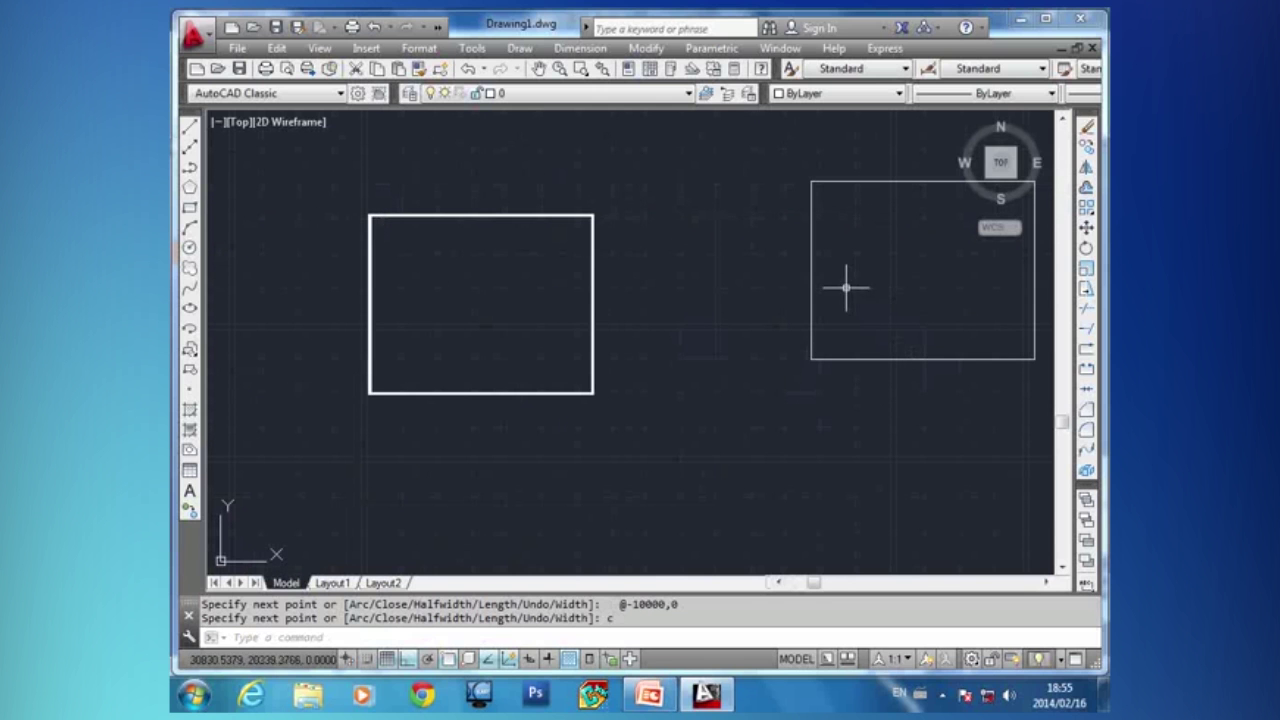
pyautogui.scroll(4, 832, 281)
pyautogui.scroll(2, 729, 289)
pyautogui.scroll(2, 722, 294)
pyautogui.scroll(-2, 722, 294)
pyautogui.scroll(-5, 716, 295)
pyautogui.scroll(-2, 715, 296)
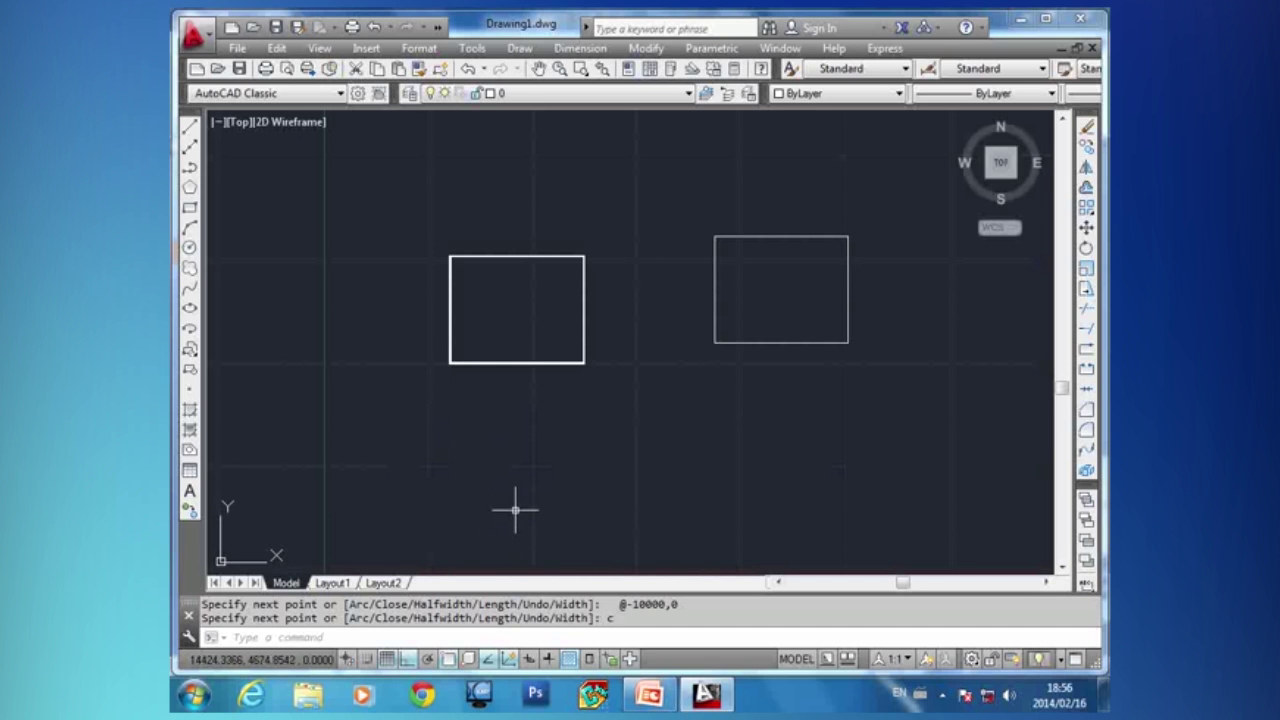
# Step: Draw a third polyline below the rectangles with 10000 and 8000 edges, closing it
pyautogui.write('pl')
pyautogui.press('Return')
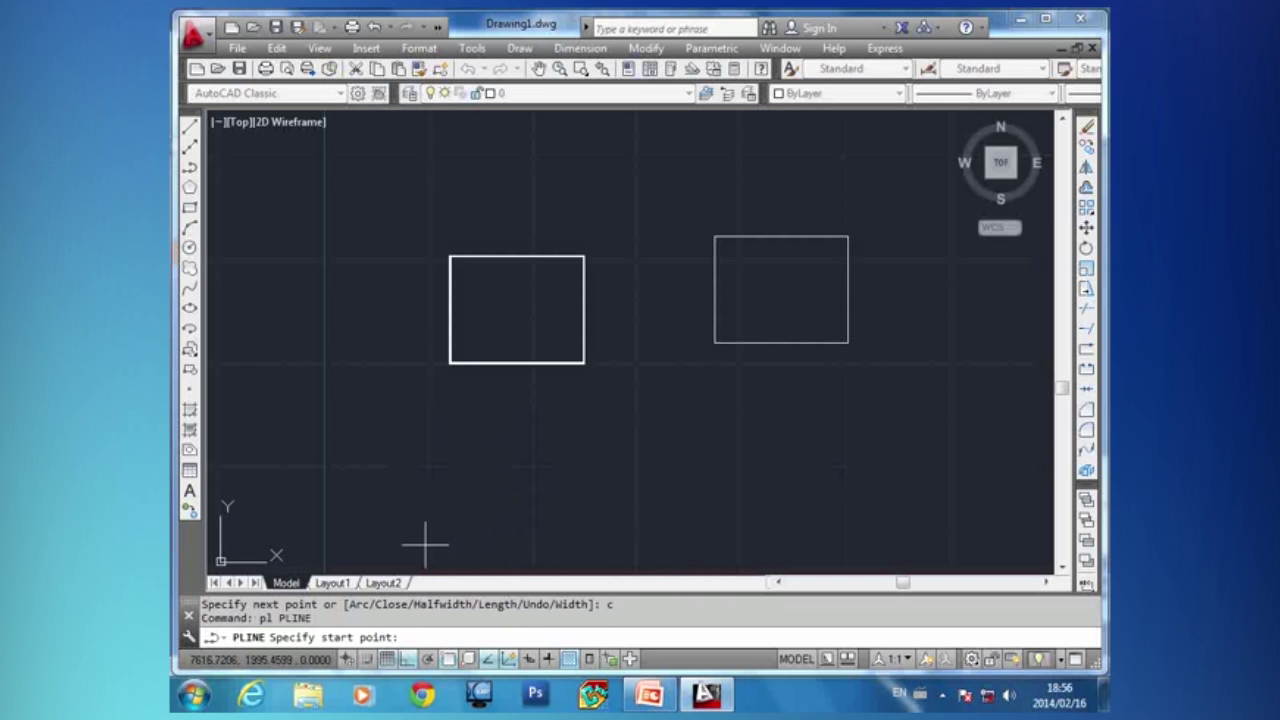
pyautogui.click(430, 530)
pyautogui.write('100')
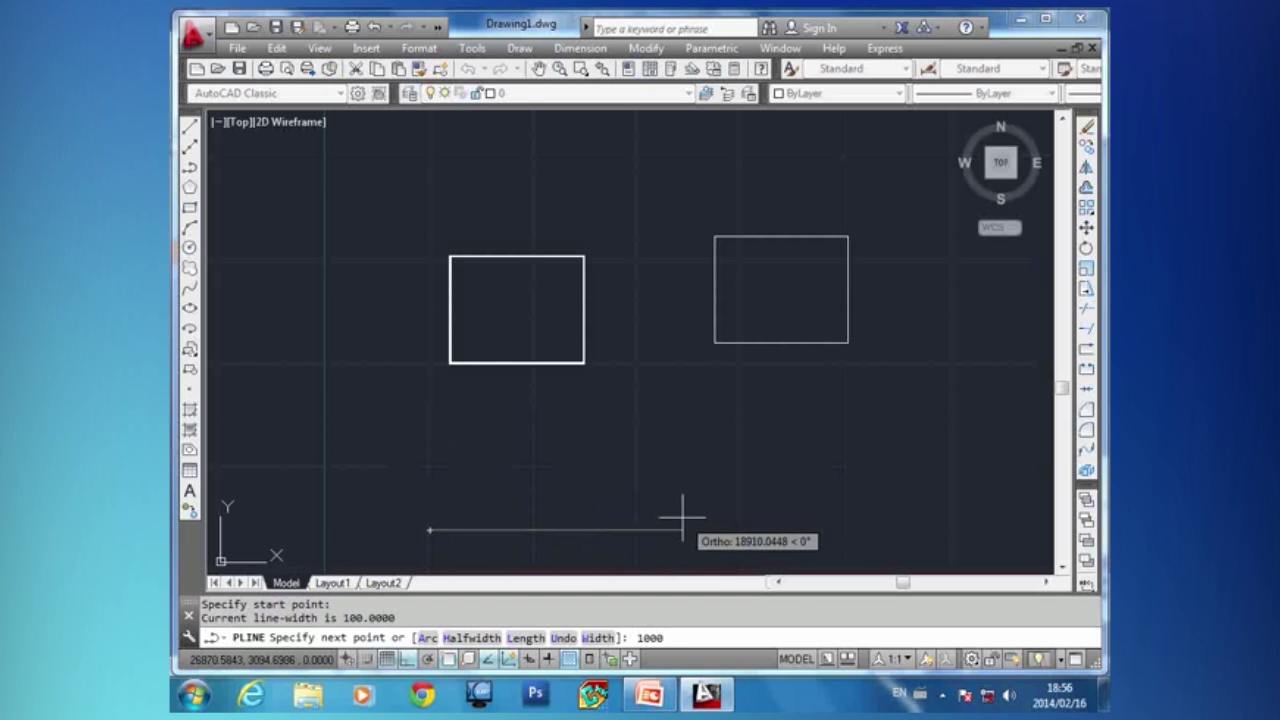
pyautogui.write('0')
pyautogui.press('Return')
pyautogui.write('8')
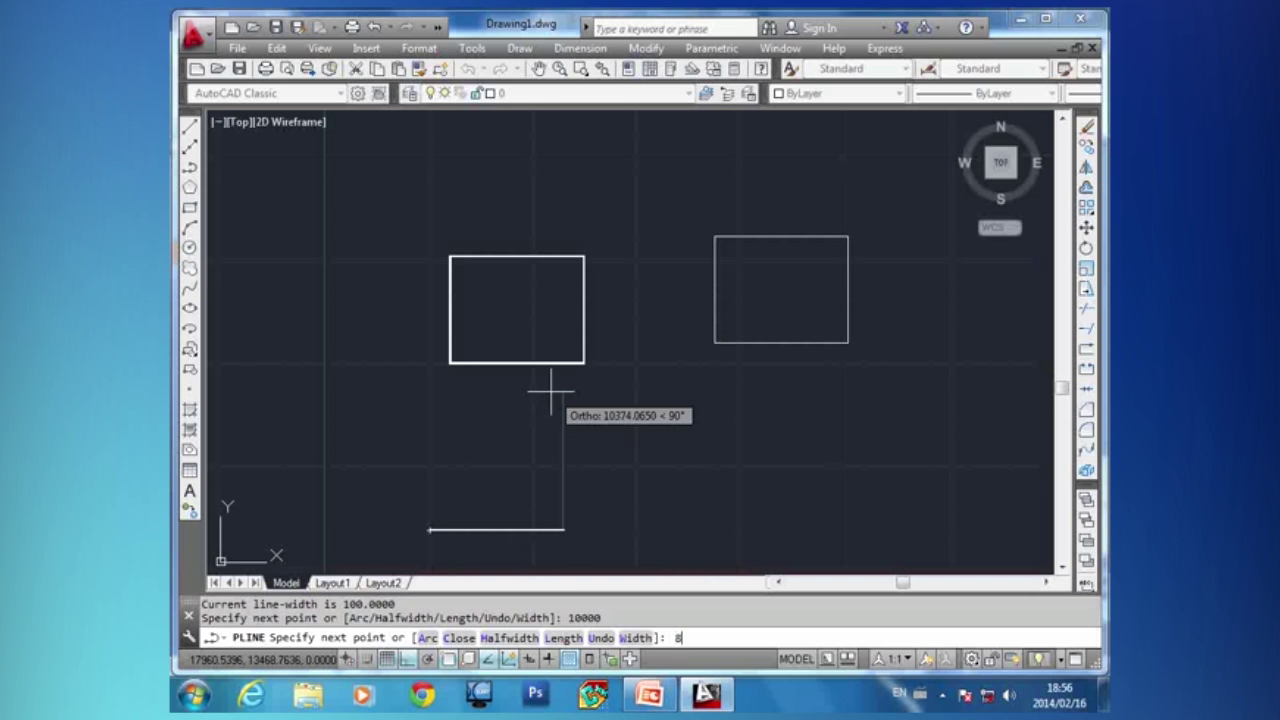
pyautogui.write('000')
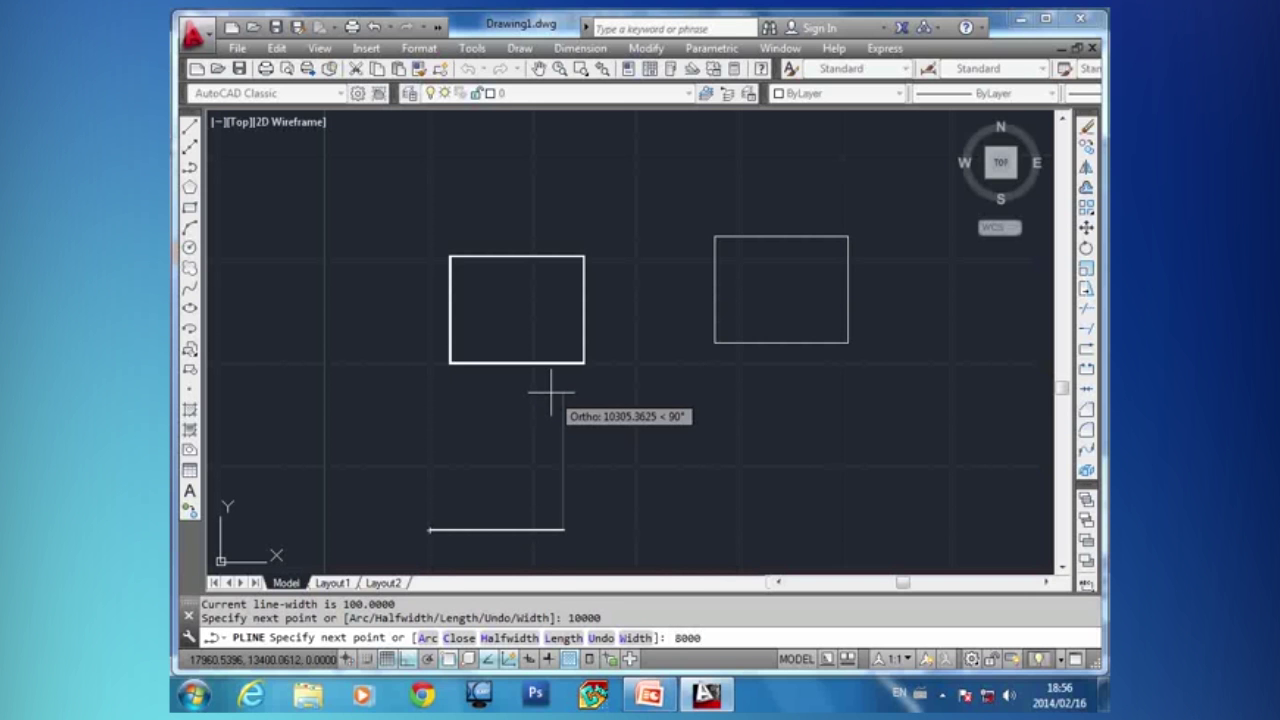
pyautogui.press('Return')
pyautogui.write('1')
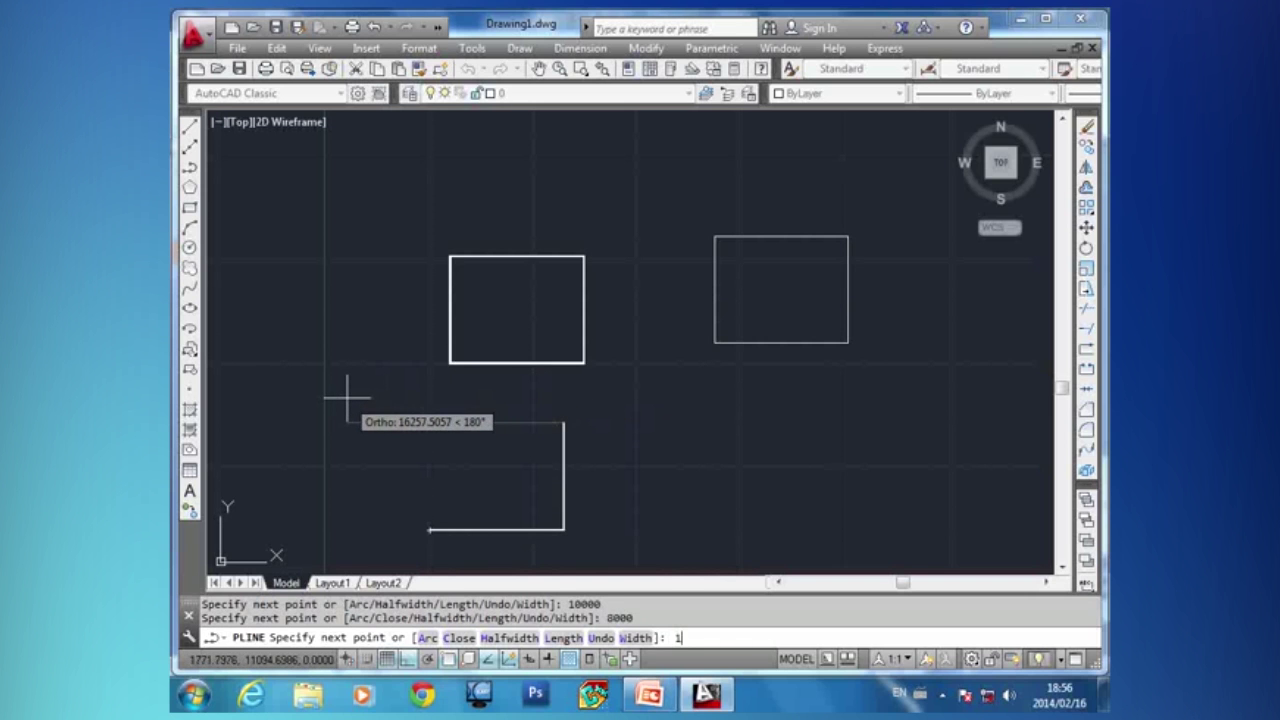
pyautogui.write('000')
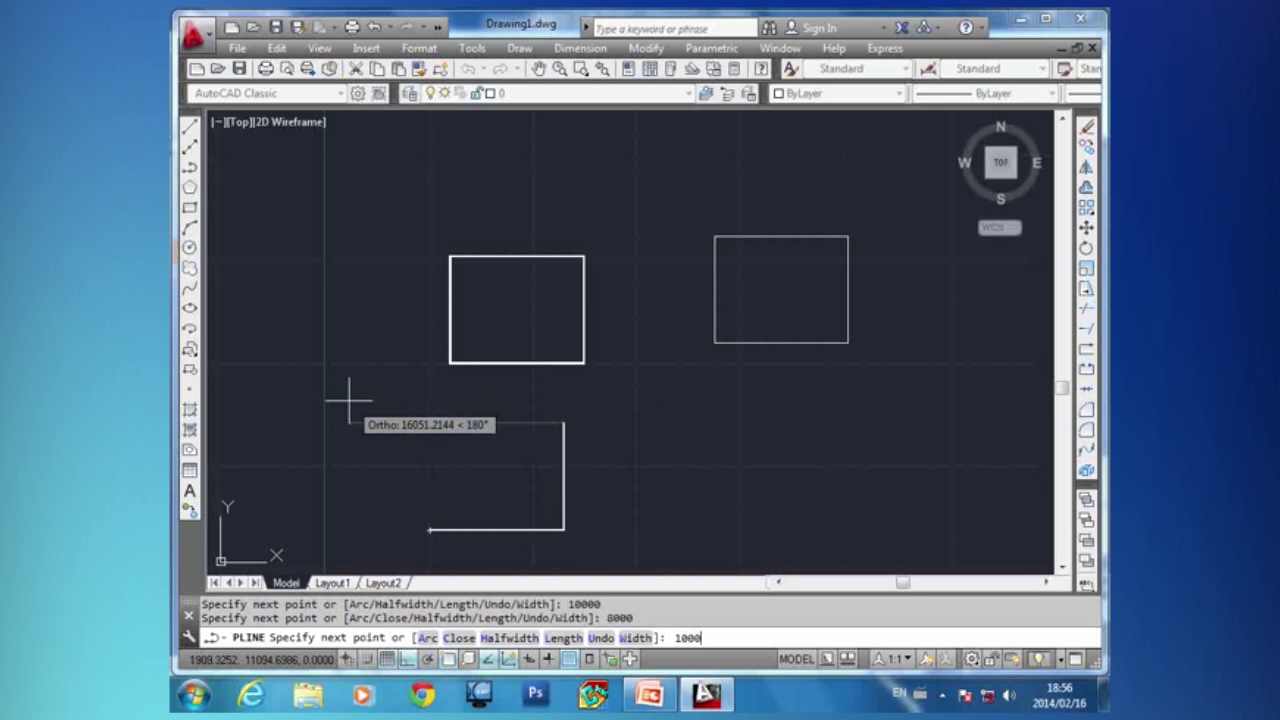
pyautogui.press('Return')
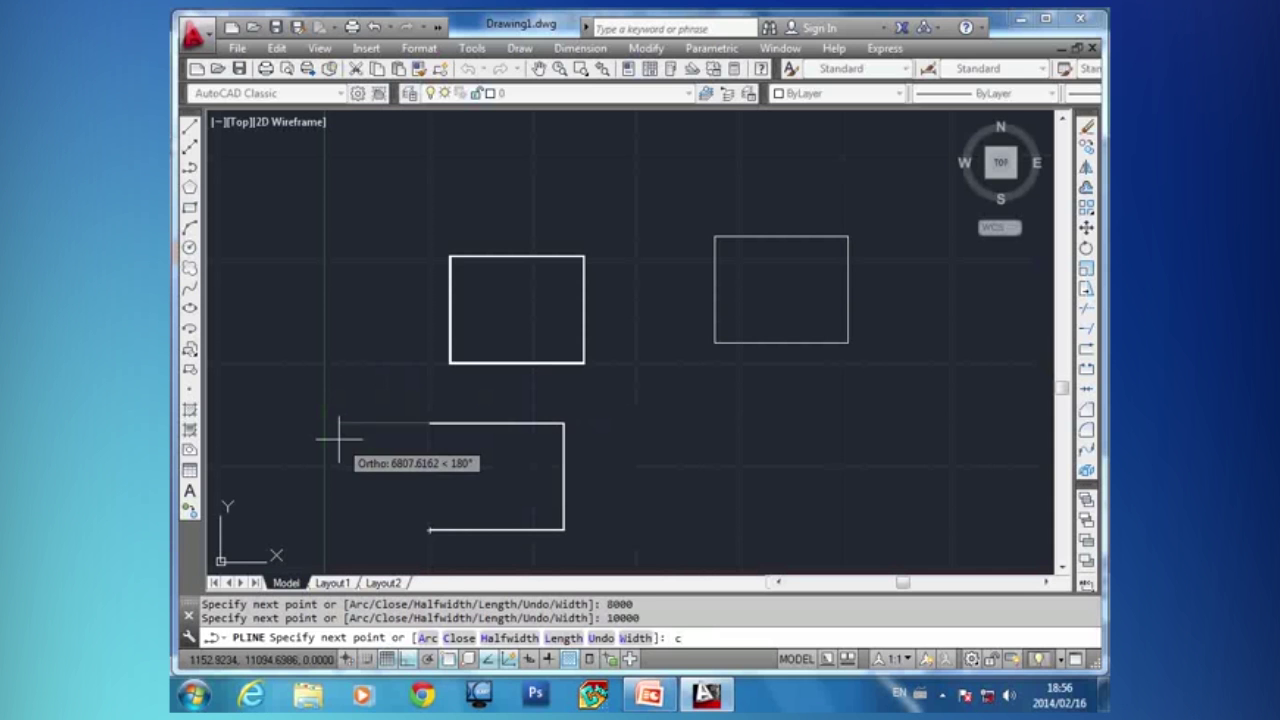
pyautogui.press('Return')
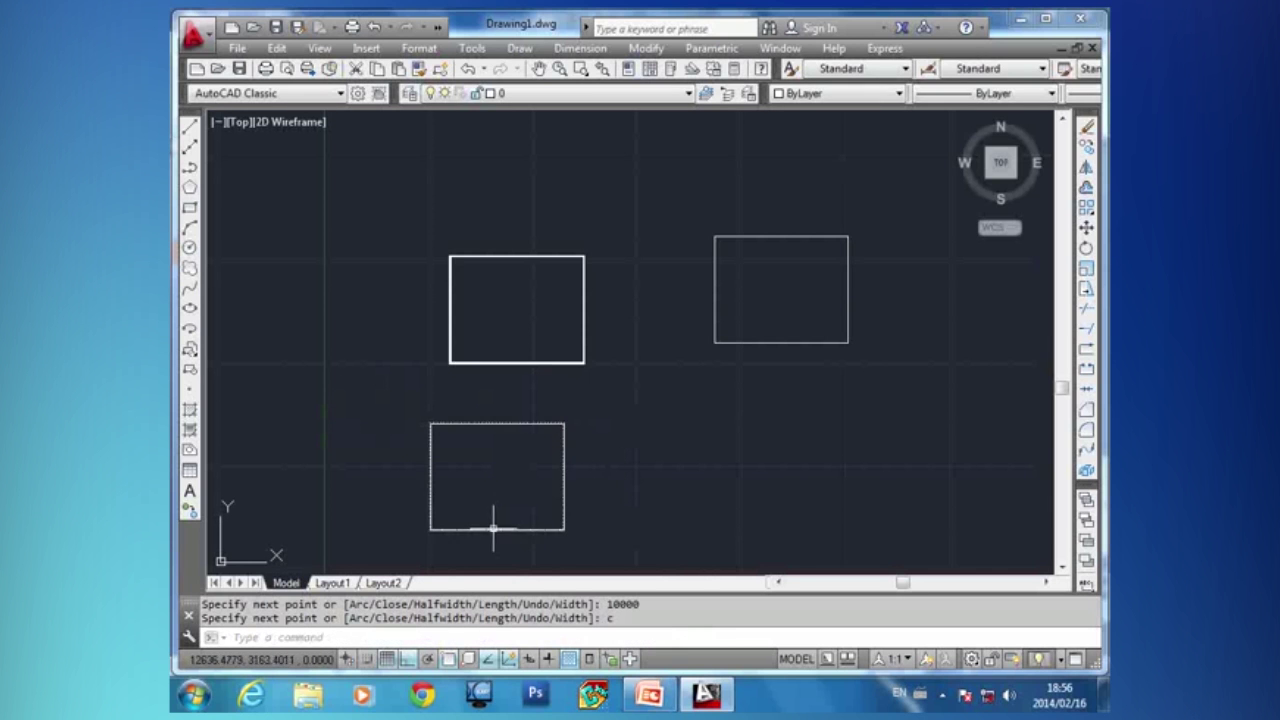
pyautogui.scroll(3, 457, 491)
pyautogui.scroll(4, 463, 285)
pyautogui.scroll(-5, 463, 285)
pyautogui.scroll(-2, 463, 300)
pyautogui.scroll(2, 577, 277)
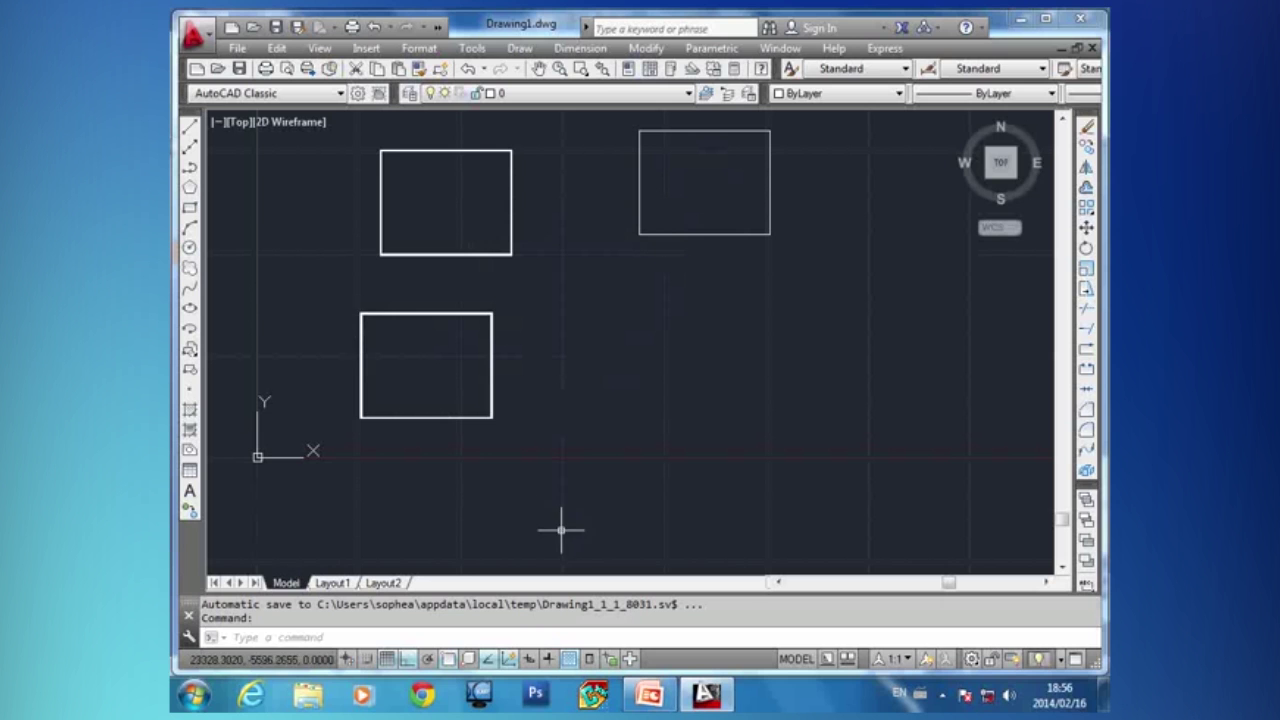
# Step: Start a fourth polyline right of the lower rectangle with starting and ending width 0
pyautogui.write('PL')
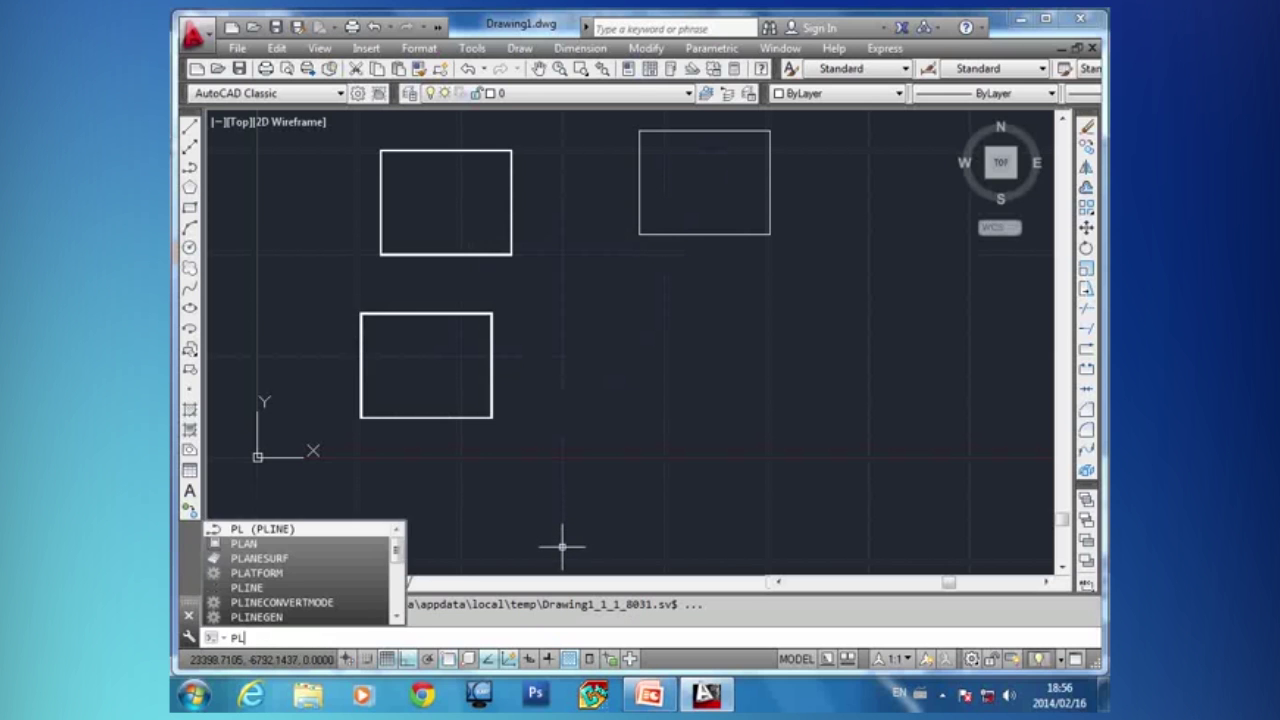
pyautogui.press('Return')
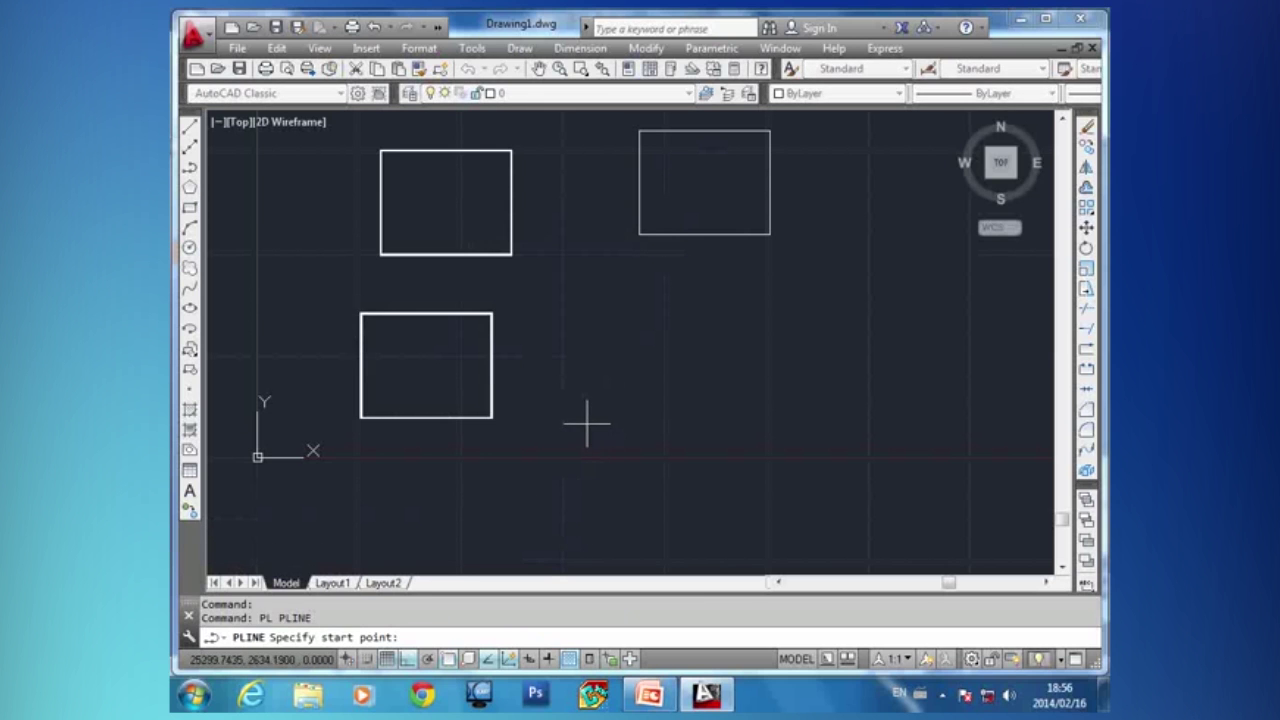
pyautogui.click(585, 416)
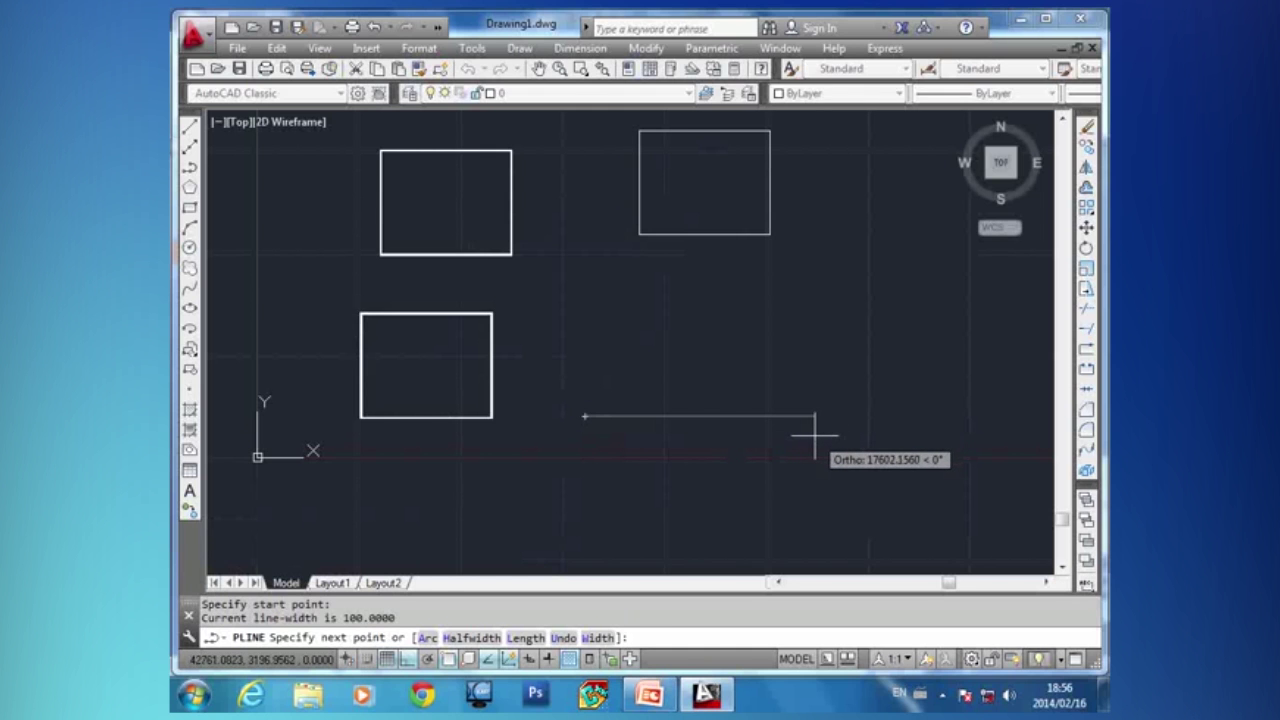
pyautogui.write('w')
pyautogui.press('Return')
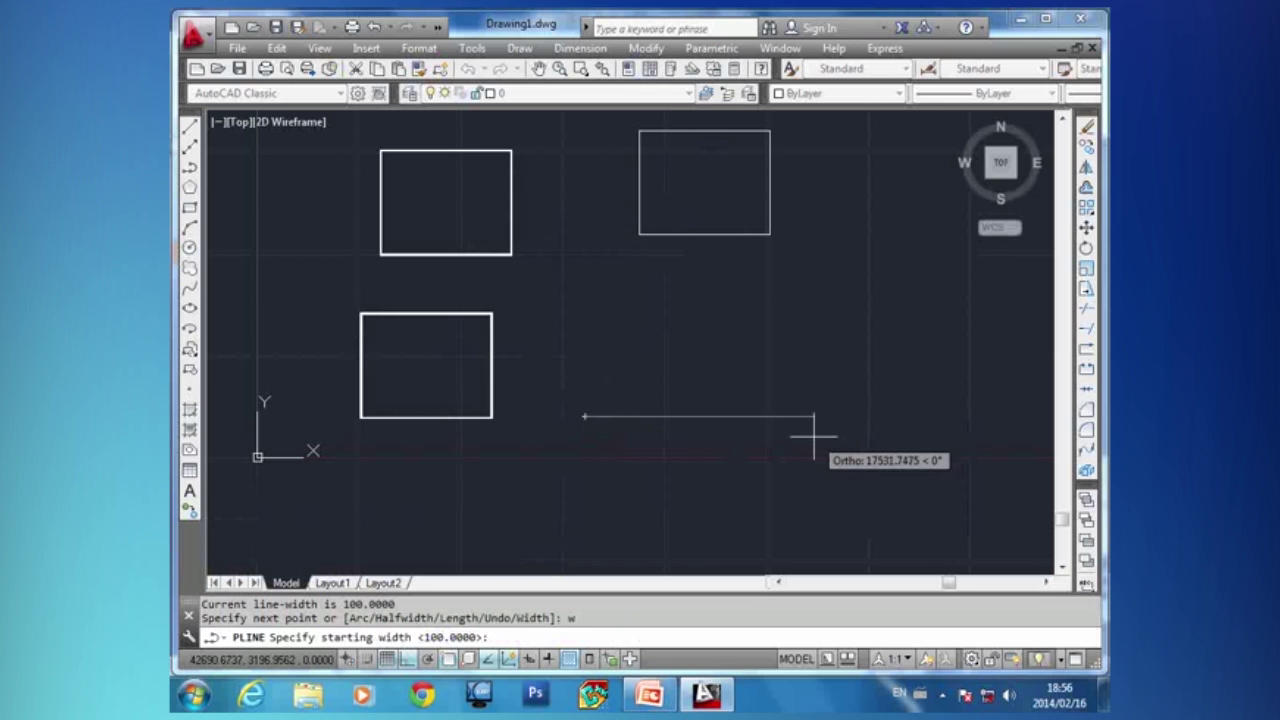
pyautogui.write('0')
pyautogui.press('Return')
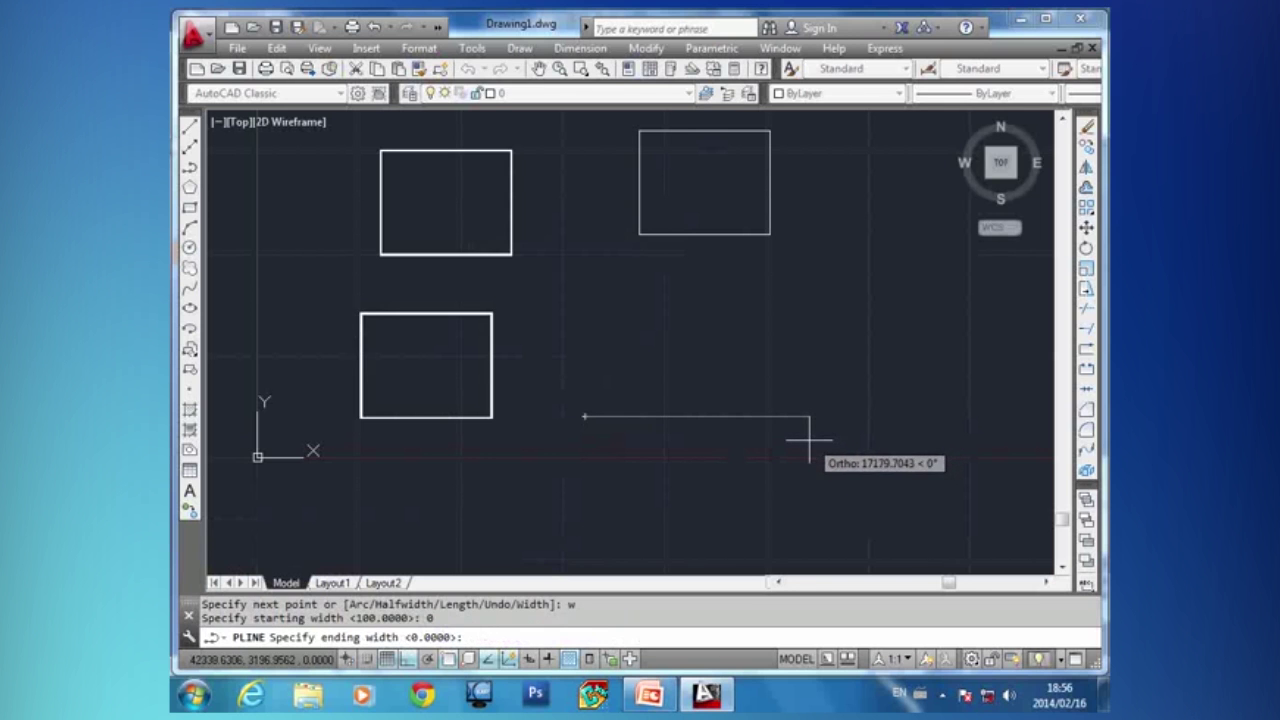
pyautogui.write('0')
pyautogui.press('Return')
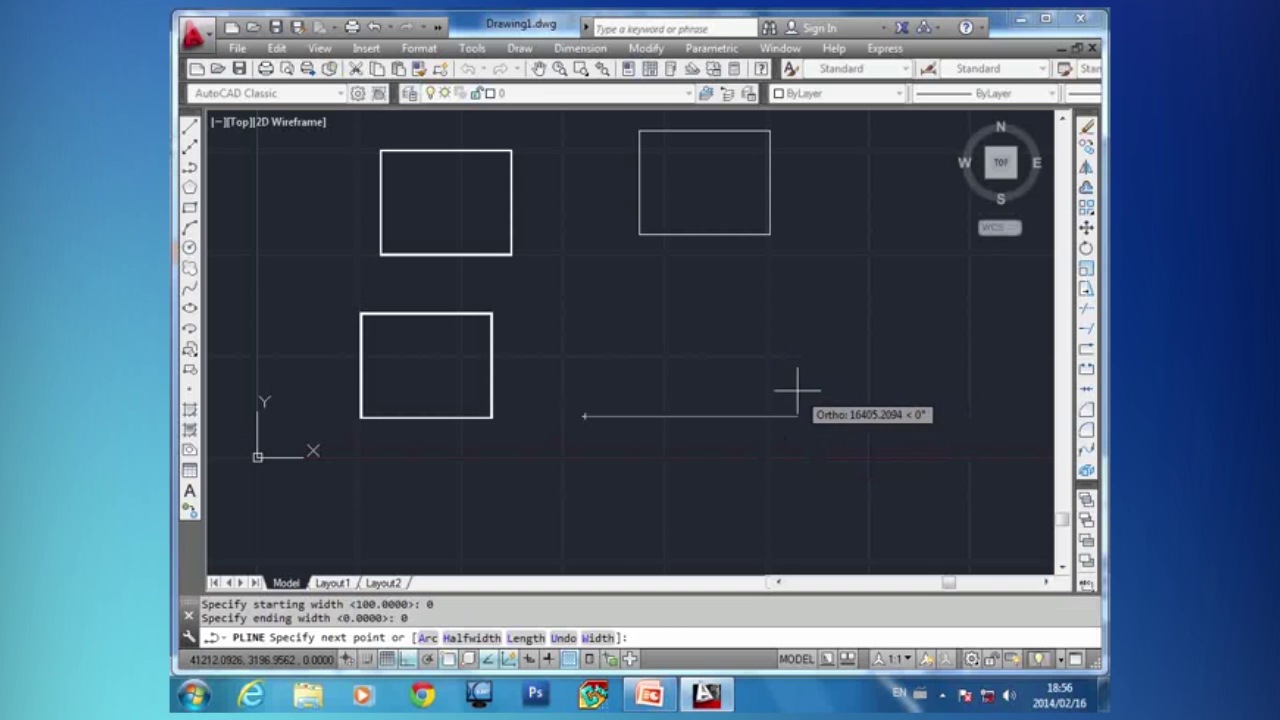
# Step: Draw the zero-width polyline's 10000 bottom, 8000 right and 10000 top edges
pyautogui.write('10000')
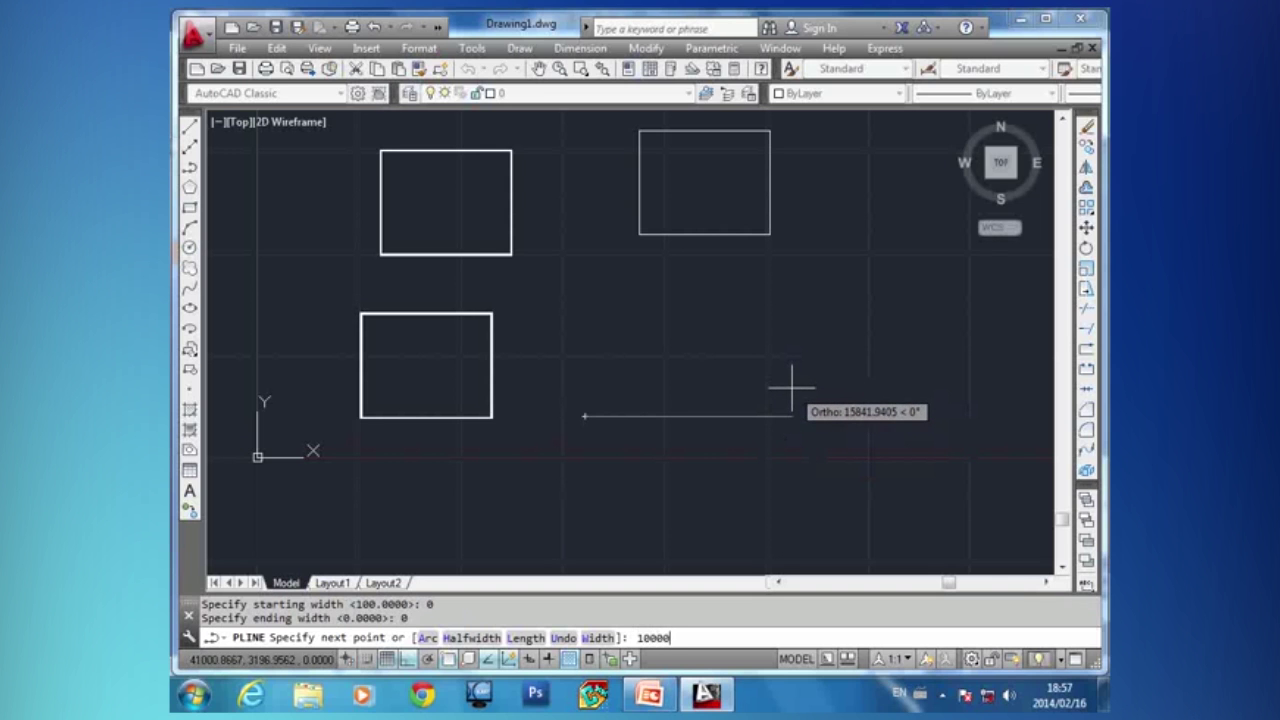
pyautogui.press('Return')
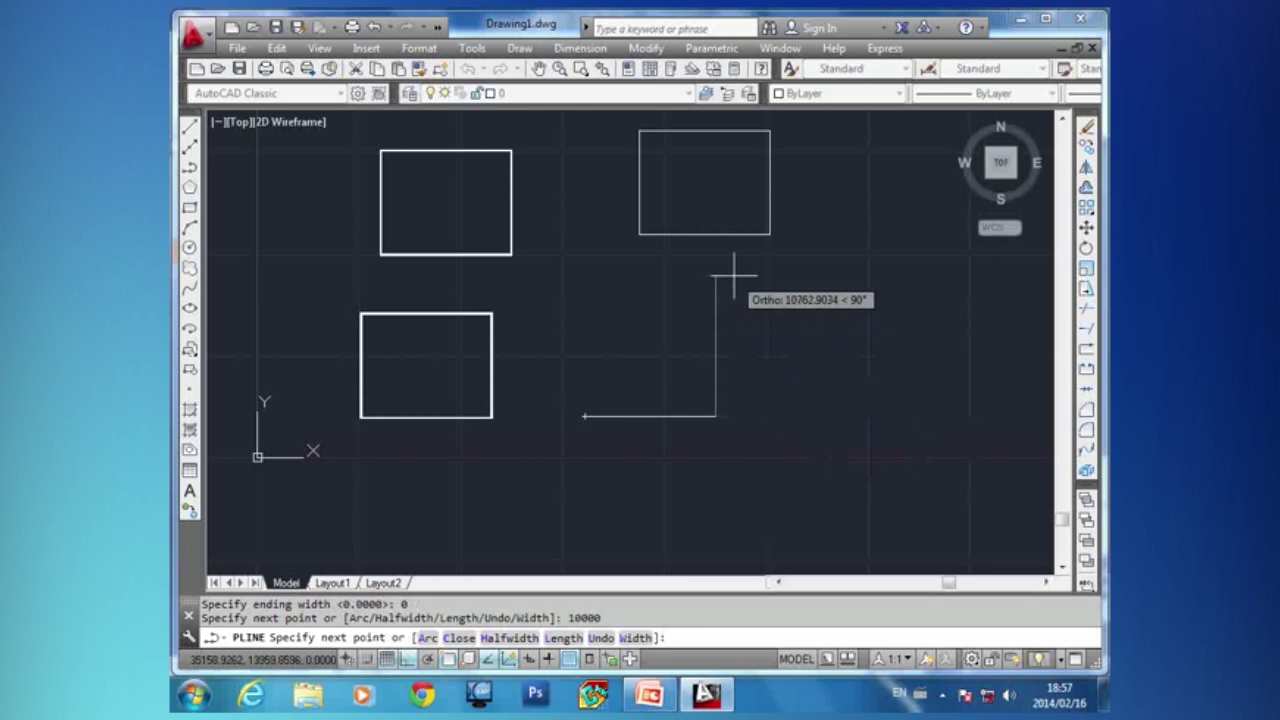
pyautogui.write('8000')
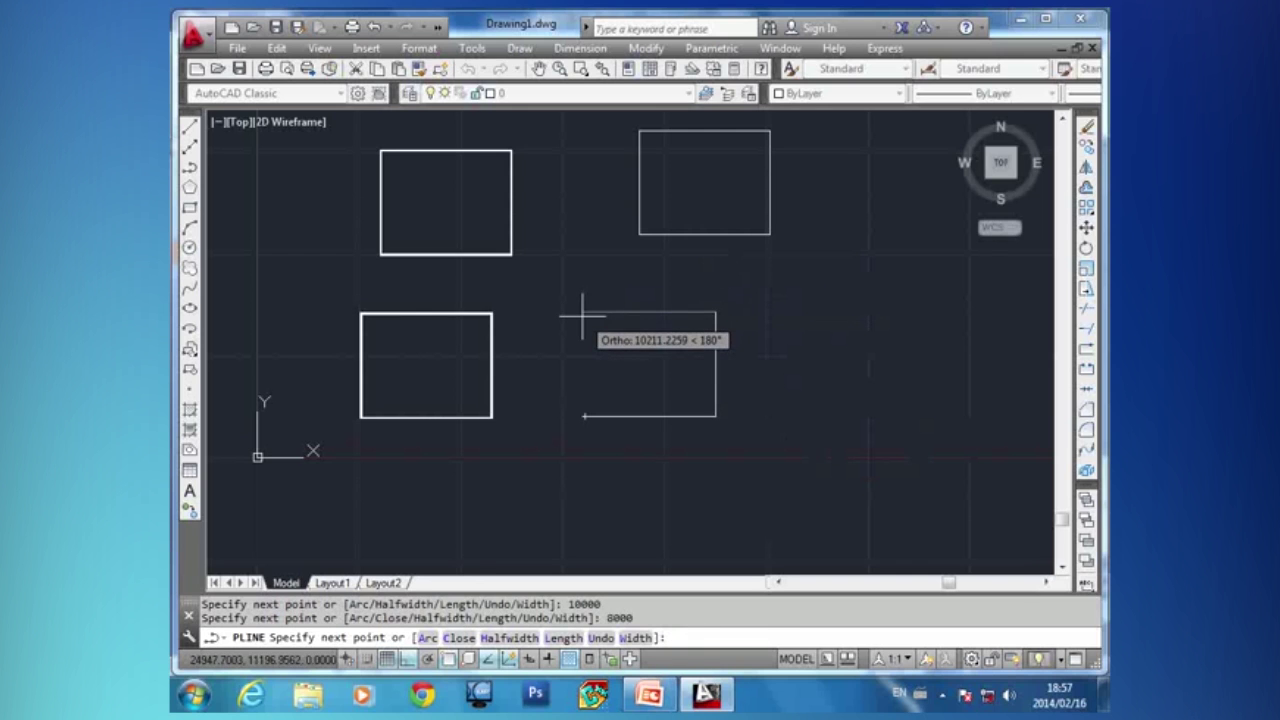
pyautogui.write('00')
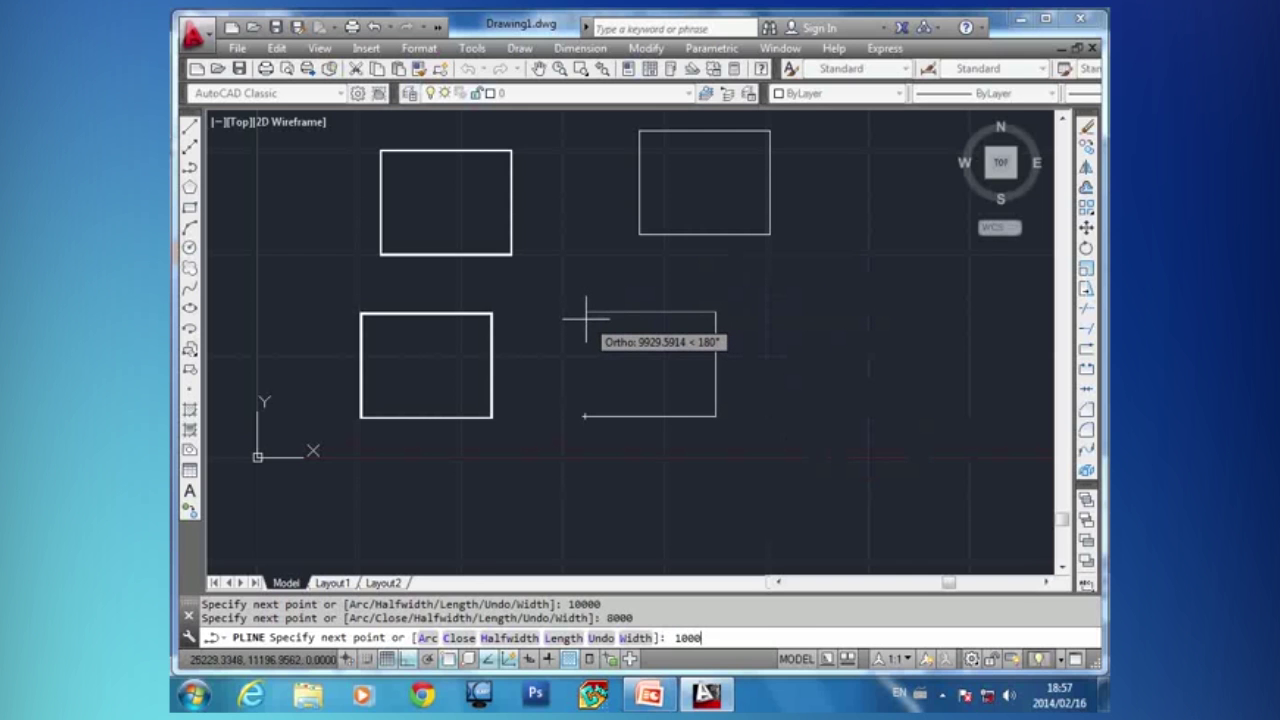
pyautogui.press('Return')
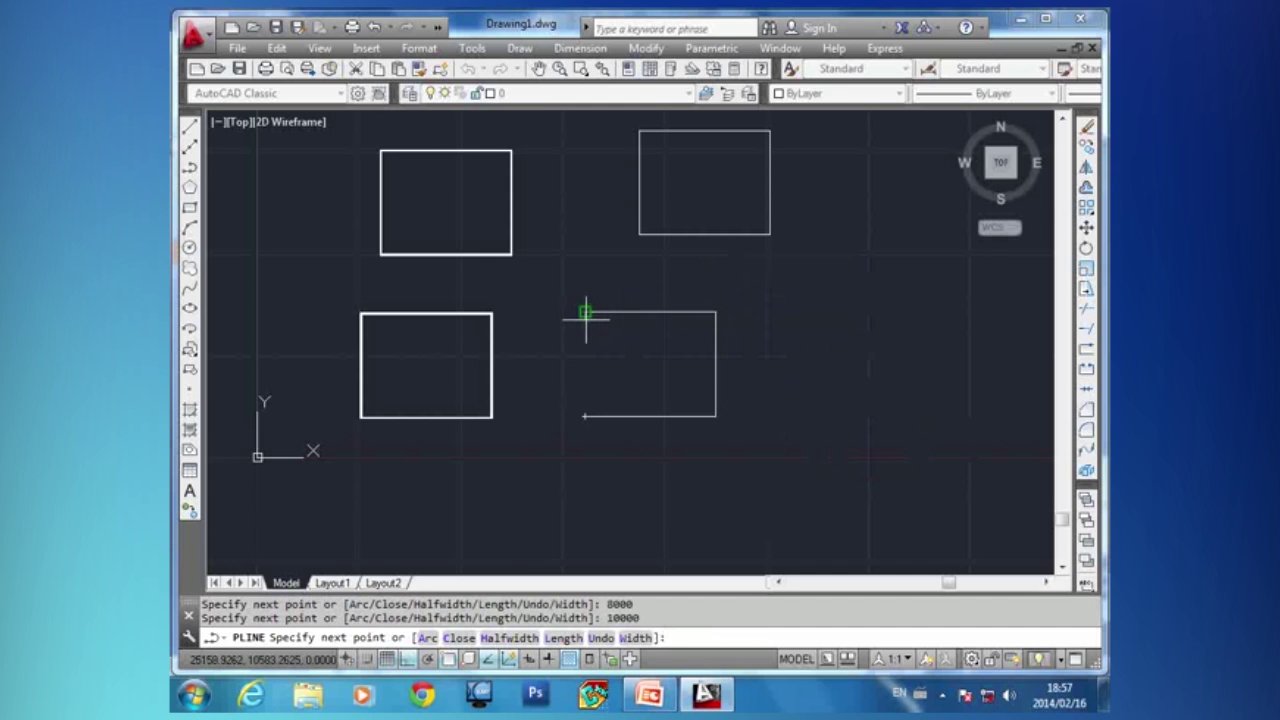
pyautogui.write('c')
# Step: Close the zero-width polyline and zoom in to compare its thin edges with the width-100 ones
pyautogui.press('Return')
pyautogui.scroll(3, 625, 306)
pyautogui.scroll(3, 618, 308)
pyautogui.scroll(3, 614, 310)
pyautogui.scroll(2, 613, 310)
pyautogui.scroll(2, 613, 308)
pyautogui.scroll(2, 612, 304)
pyautogui.scroll(-3, 610, 302)
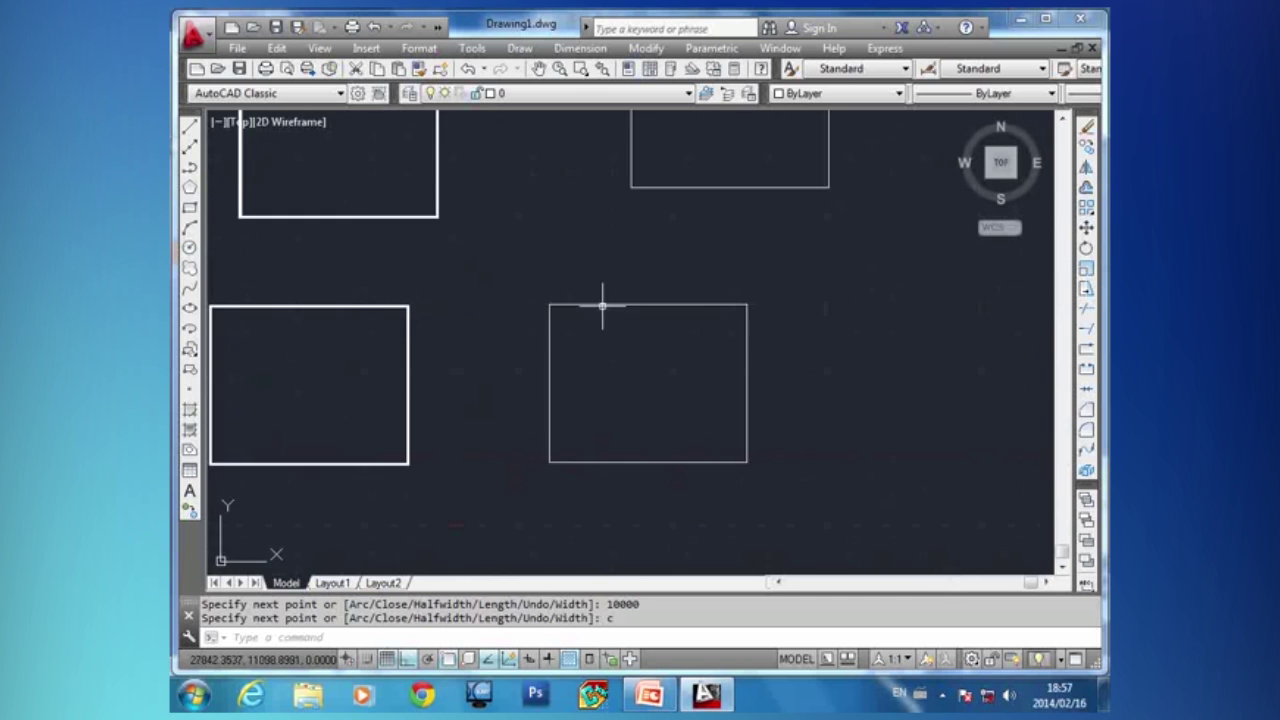
pyautogui.scroll(-2, 602, 306)
pyautogui.scroll(3, 511, 327)
pyautogui.scroll(2, 517, 314)
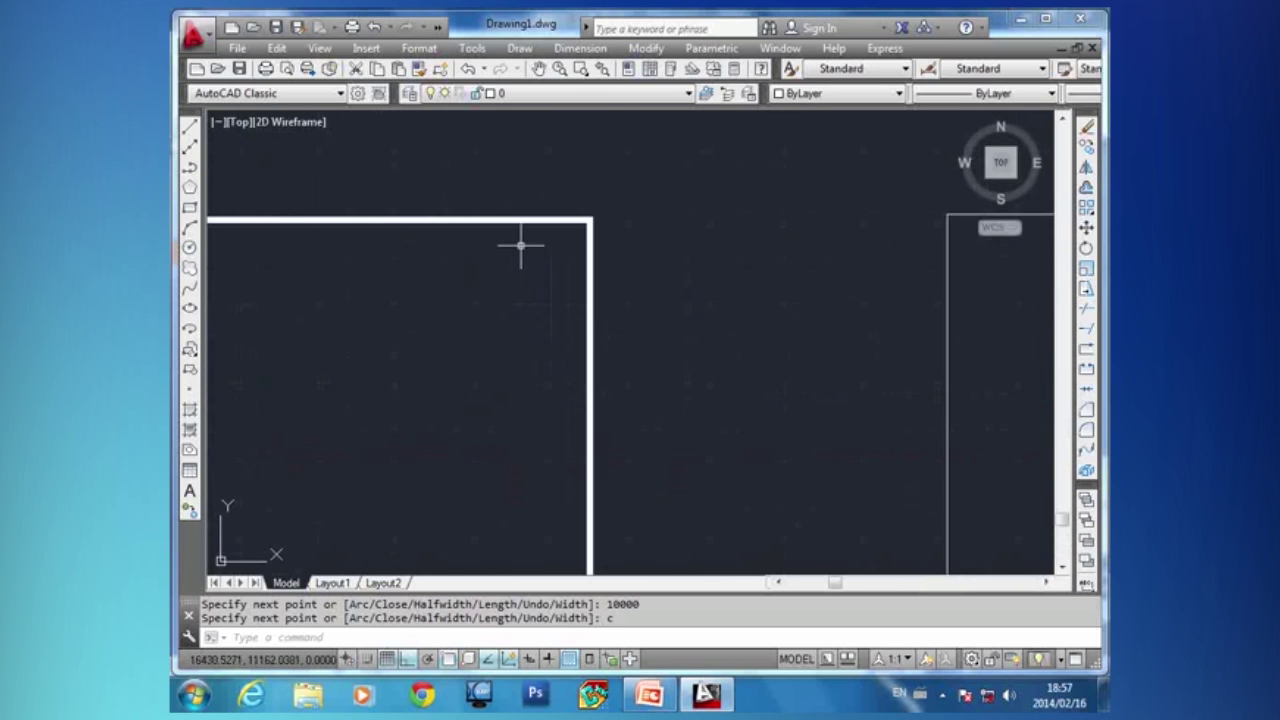
pyautogui.scroll(2, 517, 246)
pyautogui.scroll(3, 511, 206)
pyautogui.scroll(-3, 514, 237)
pyautogui.scroll(-2, 514, 237)
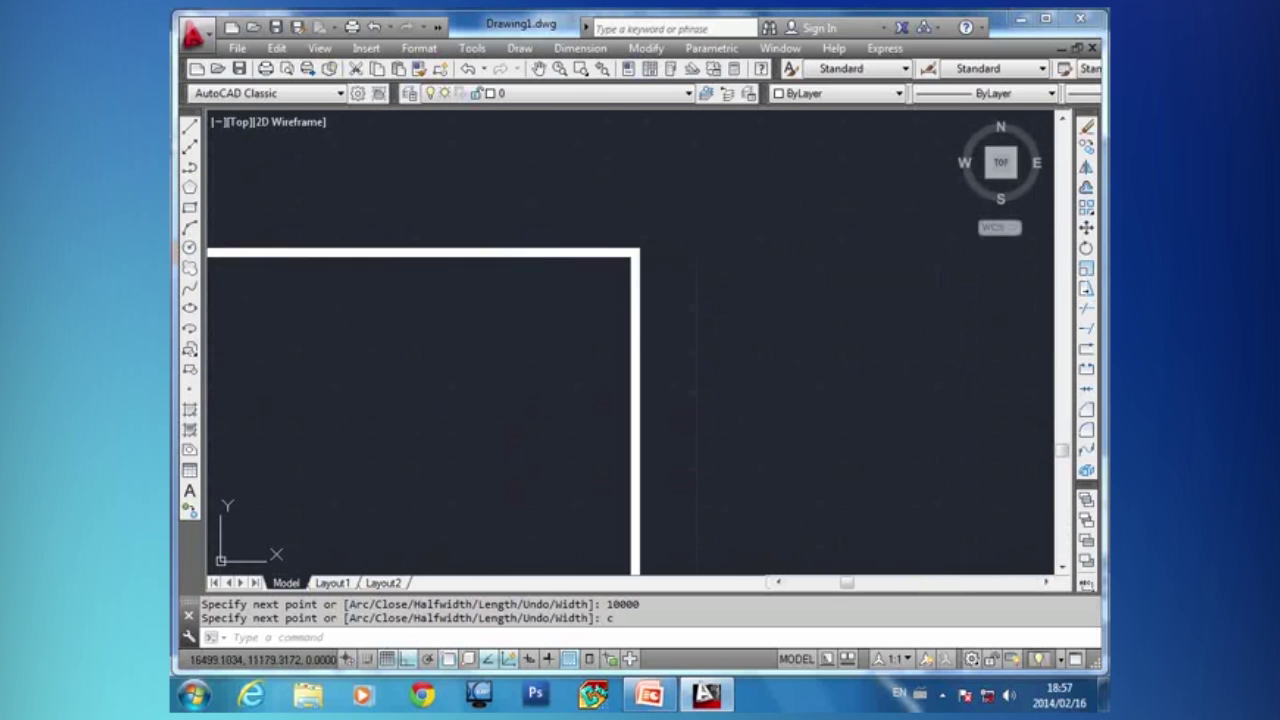
pyautogui.scroll(-2, 522, 248)
pyautogui.scroll(1, 612, 241)
pyautogui.scroll(3, 620, 240)
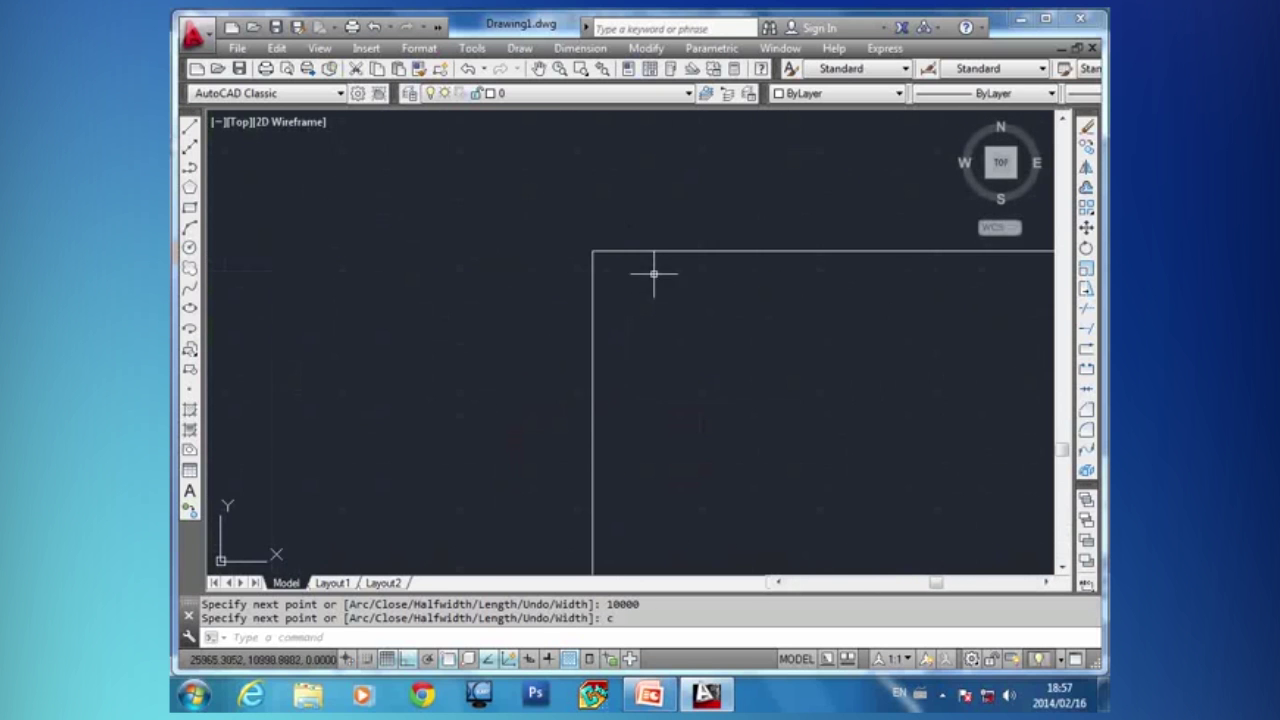
pyautogui.scroll(2, 582, 235)
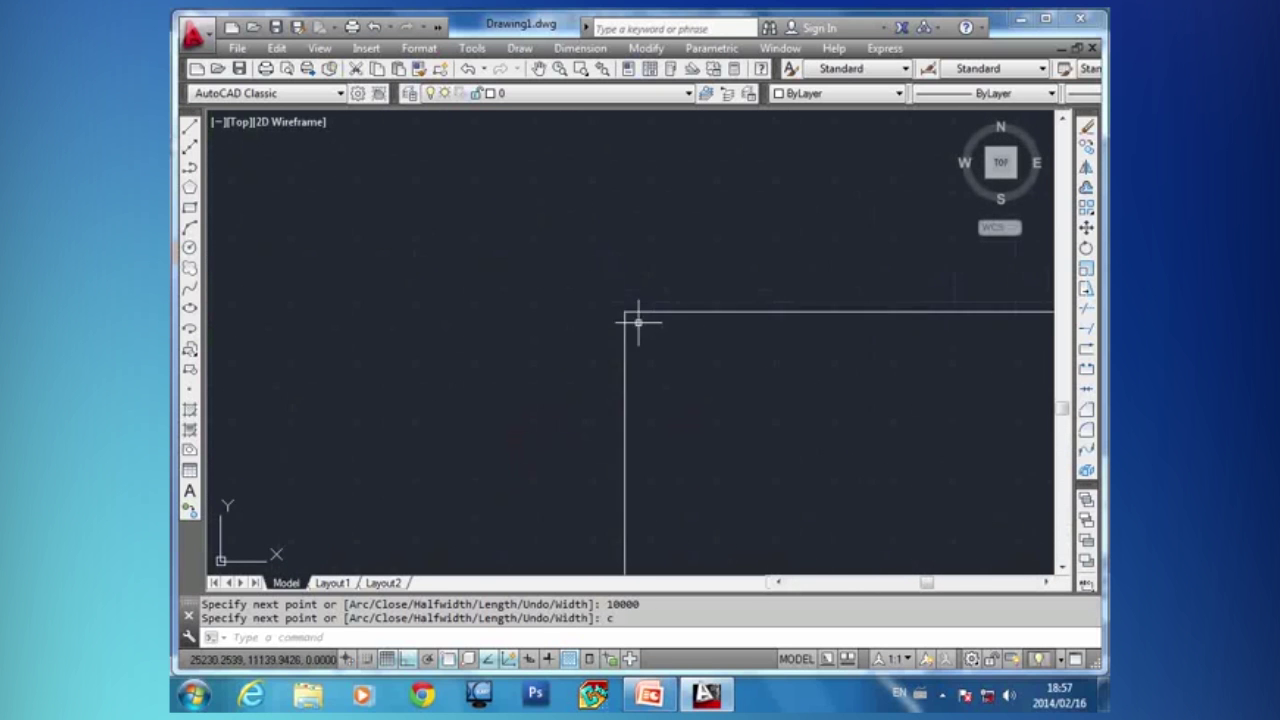